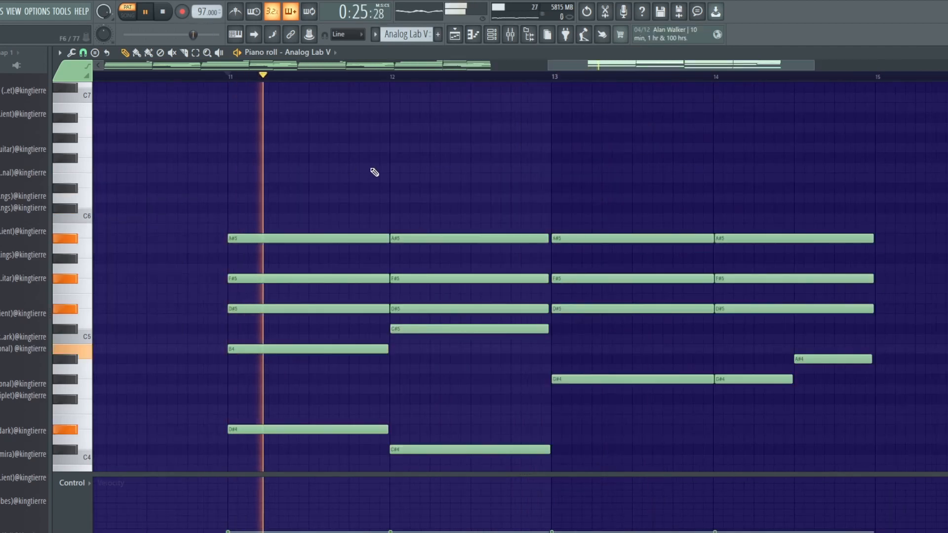
- Raise the A#5 note at the start of bar 13 to B5 and add a shortened C#6 note in bar 12
scroll(120, 99, "down", 3)
scroll(615, 303, "up", 3)
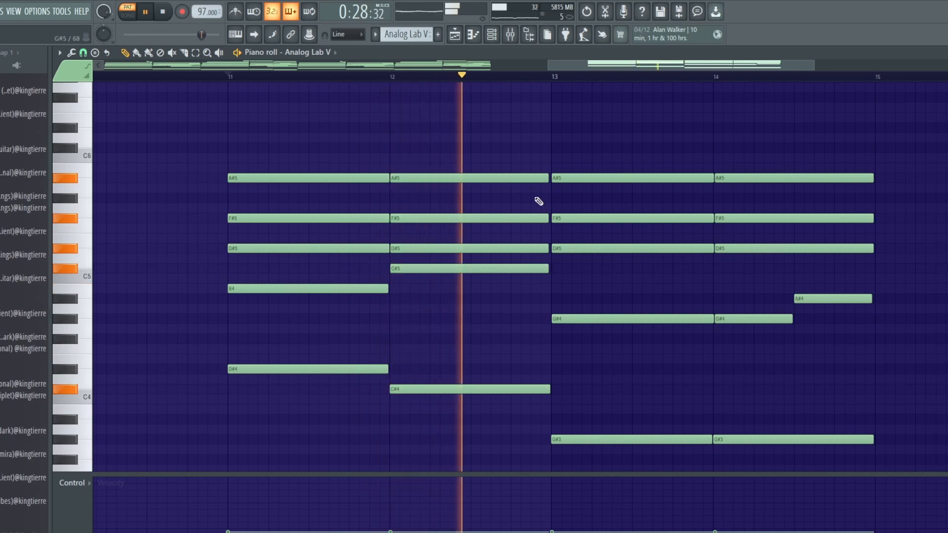
left_click_drag(586, 178, 593, 170)
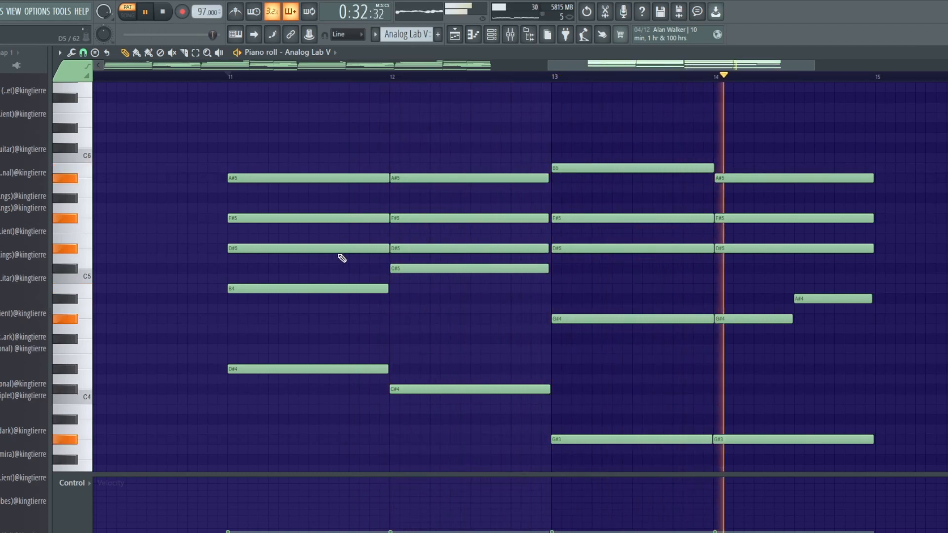
left_click(437, 148)
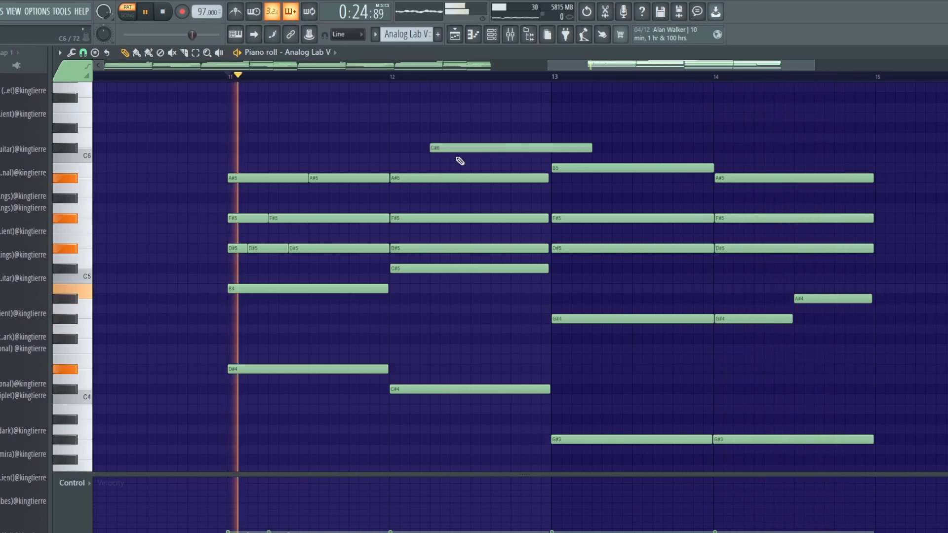
left_click_drag(589, 149, 440, 148)
key("space")
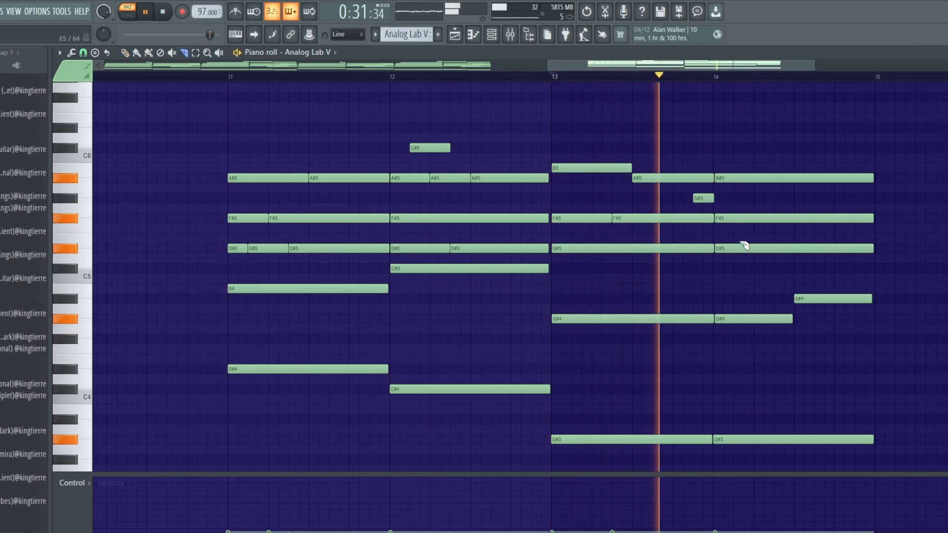
- Slice the D#5 and F#5 chord notes near the start of bar 14 into separate hits
left_click(733, 249)
key("space")
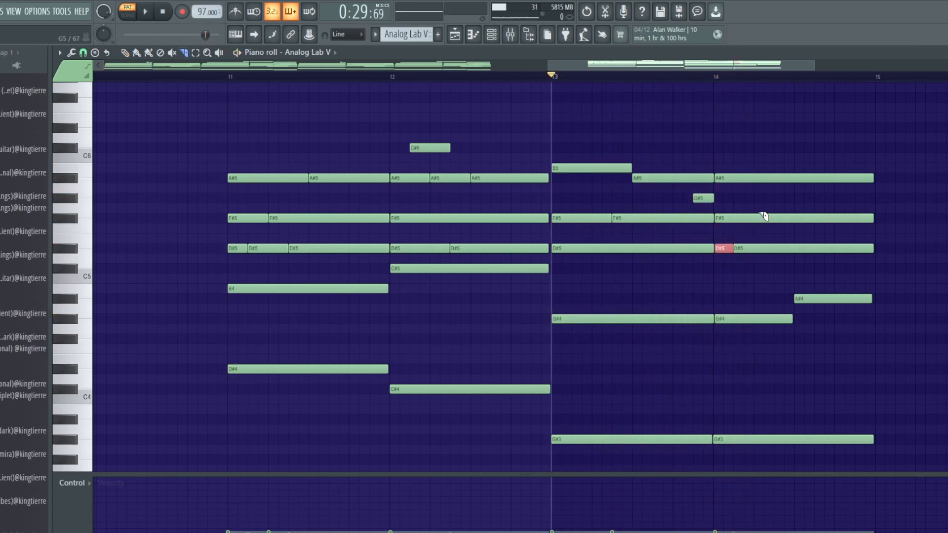
key("space")
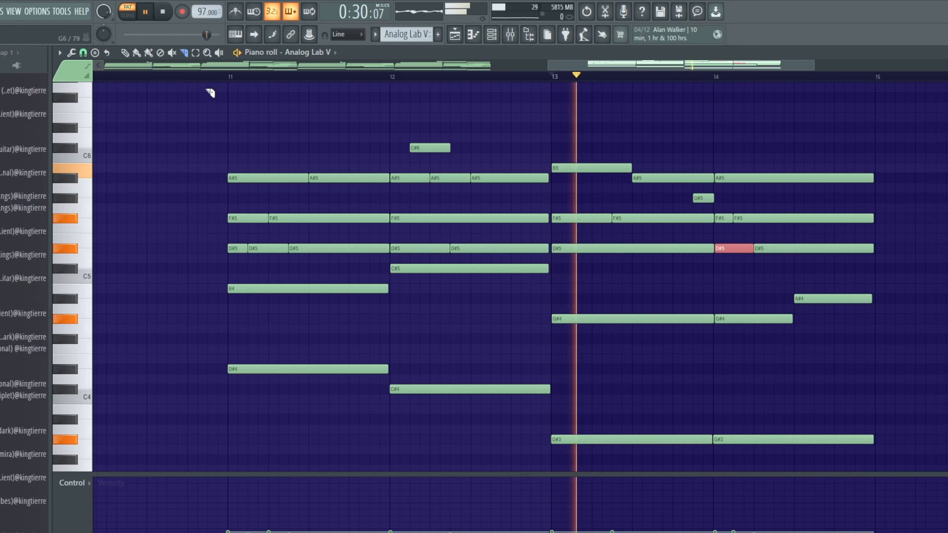
- Draw a short C#5 note just before the middle of bar 14 and shift its pitch down
left_click(125, 53)
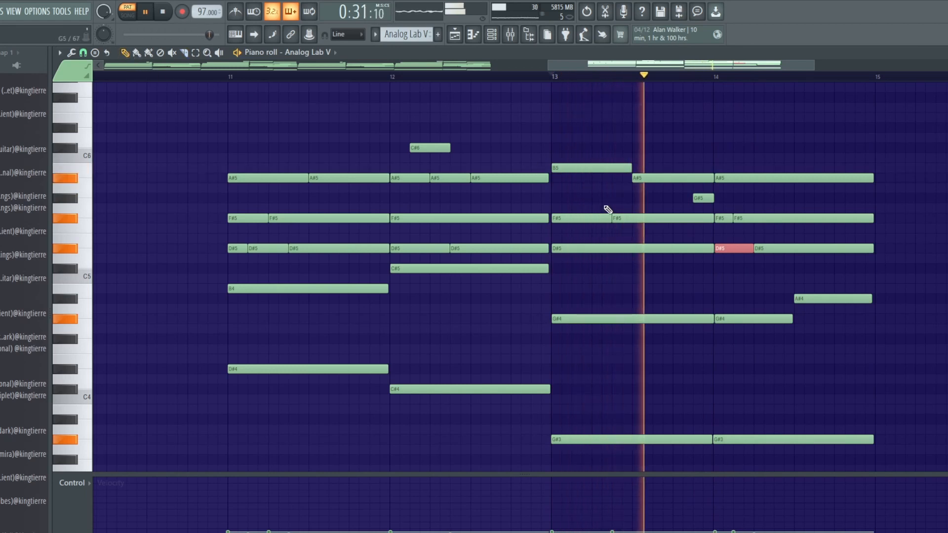
left_click(778, 268)
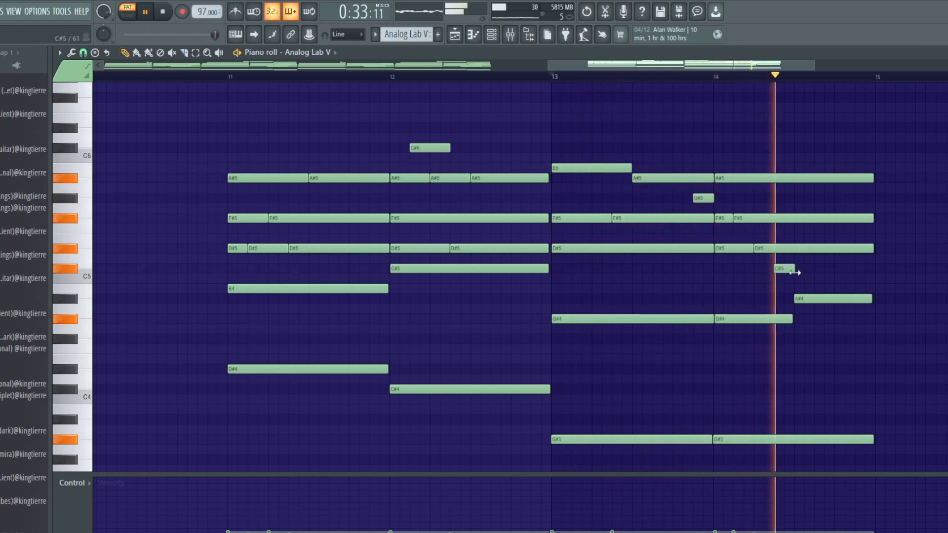
left_click_drag(784, 269, 787, 293)
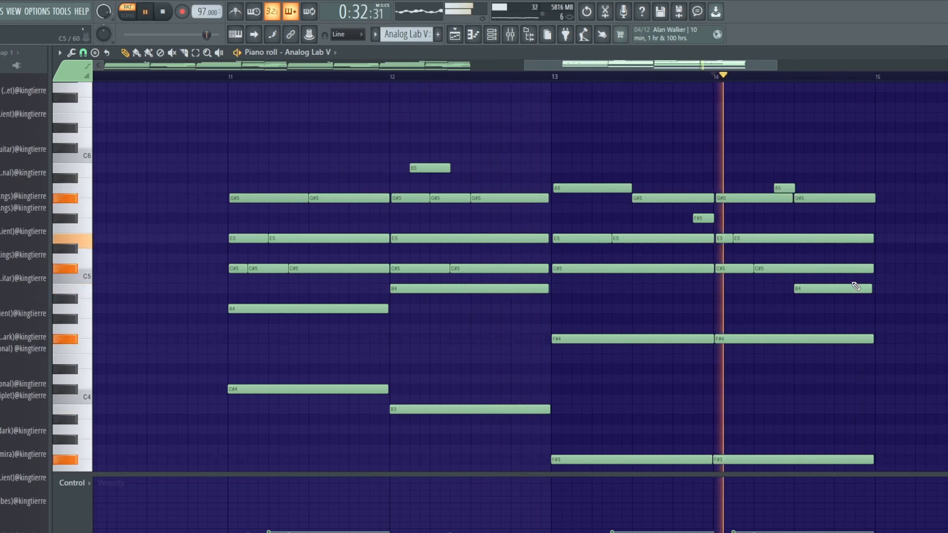
- Delete the B4 note in the second half of bar 14 and trim the C6 note there to end at bar 15
right_click(854, 286)
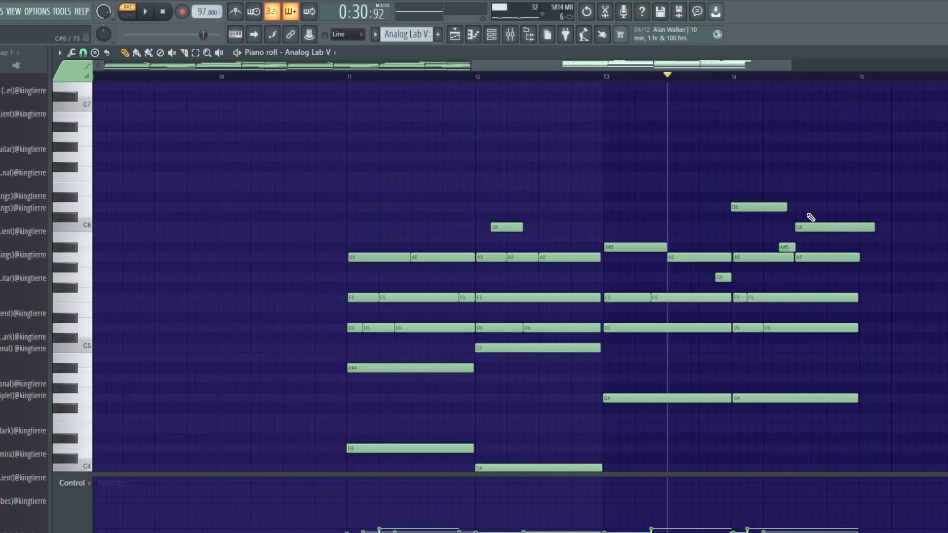
mouse_move(859, 228)
left_mouse_down()
mouse_move(874, 228)
mouse_move(861, 227)
left_mouse_up()
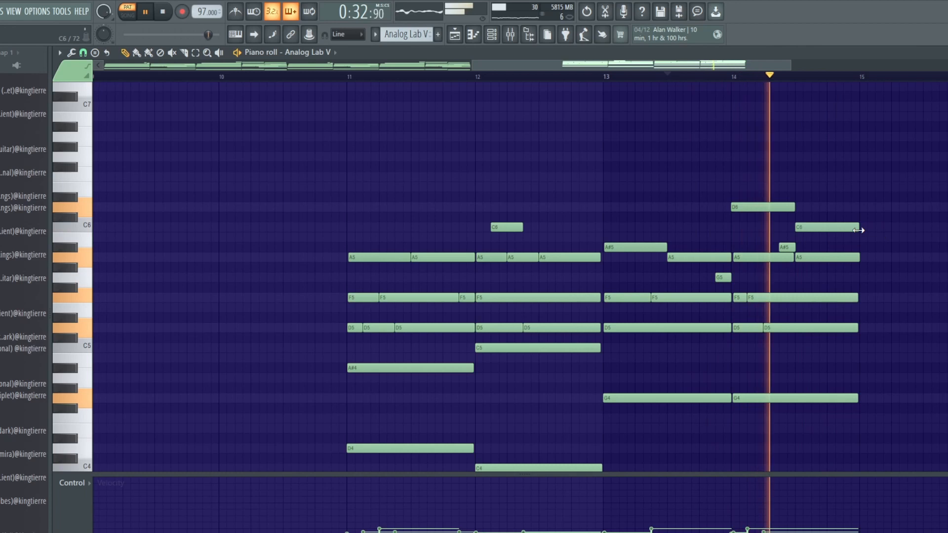
- Play the finished chord progression from bar 11 to listen to it
left_click(352, 79)
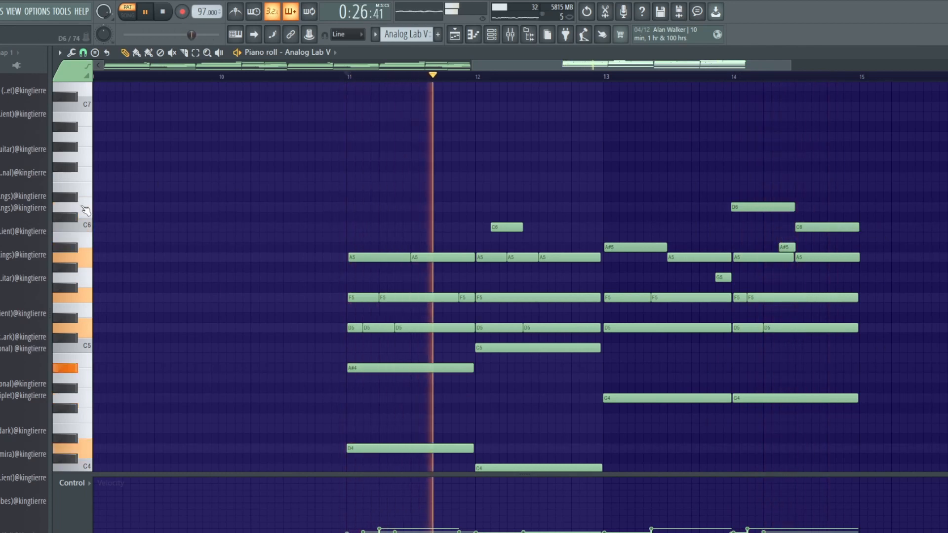
scroll(630, 237, "down", 2)
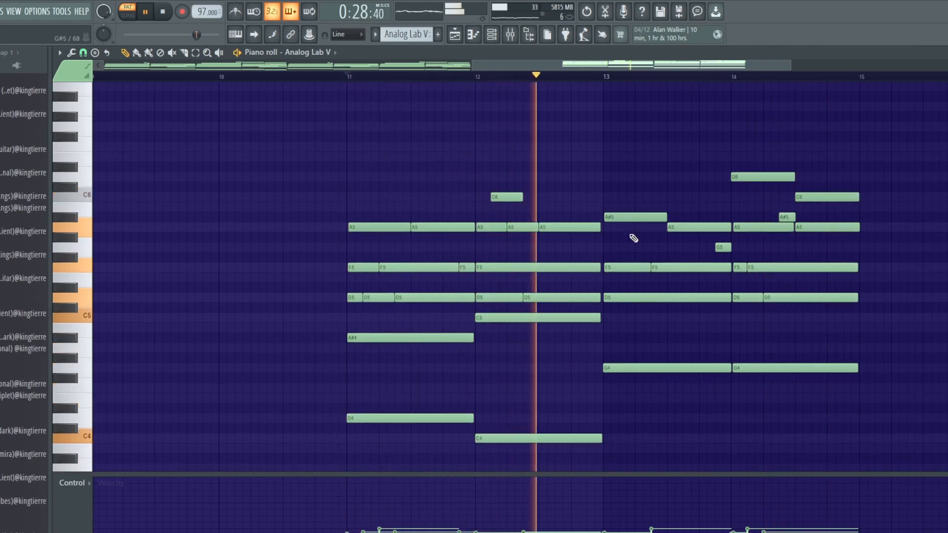
left_click(236, 18)
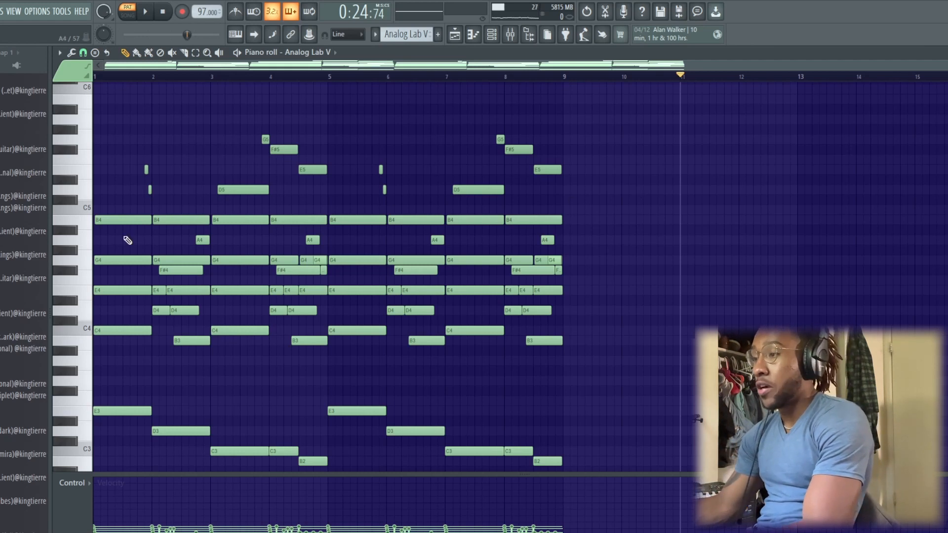
- Paste the copied chord progression at bar 11 and deselect the pasted notes
key("ctrl+v")
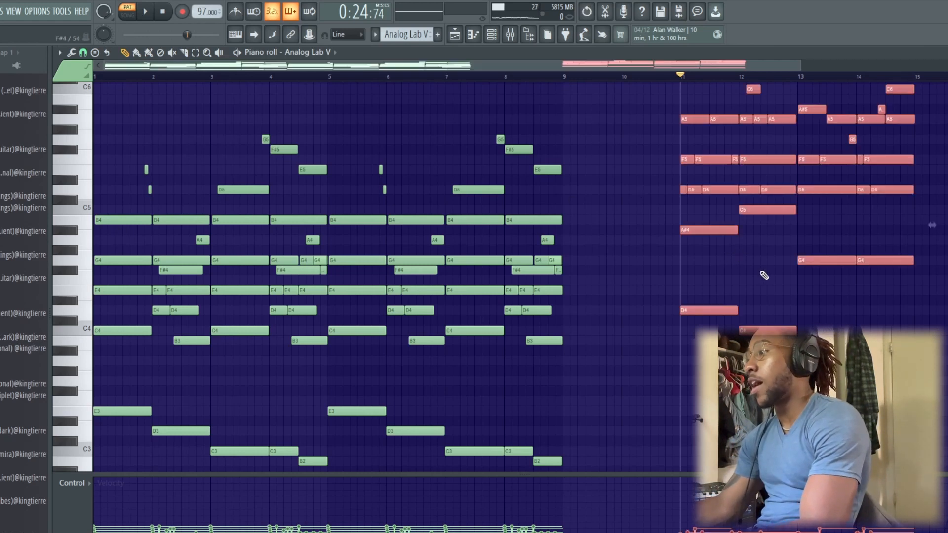
scroll(764, 276, "up", 3)
scroll(793, 173, "right", 2)
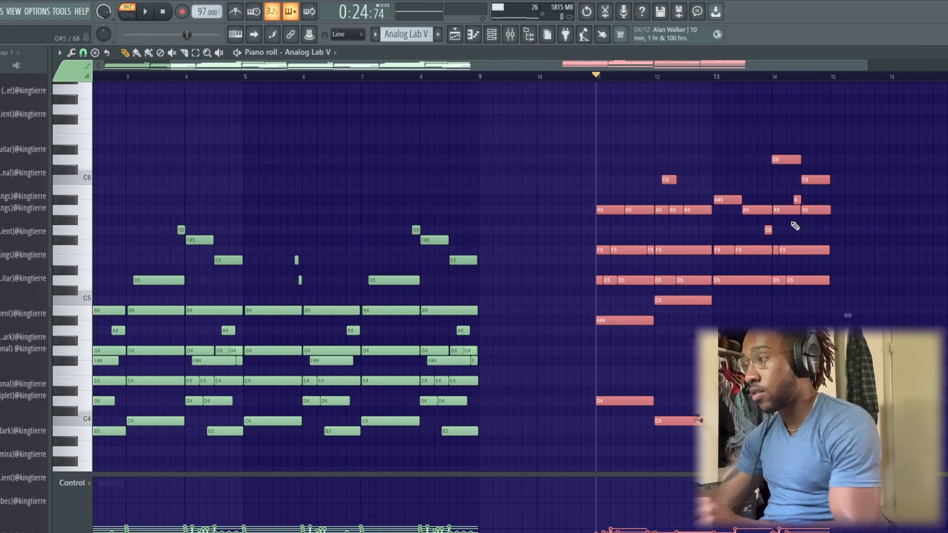
left_click(714, 151, "ctrl")
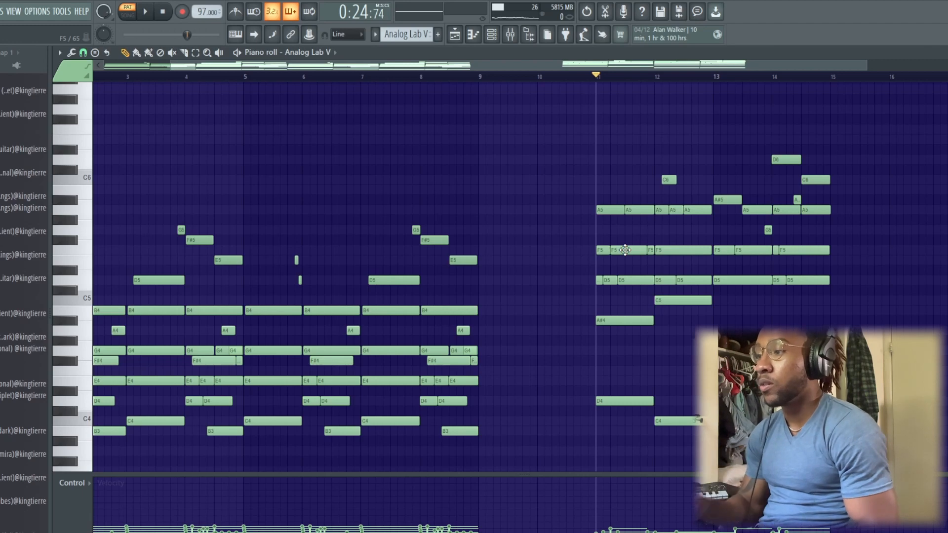
- Select all the pasted notes between bars 11 and 15 and delete them
scroll(774, 283, "down", 2)
left_click_drag(614, 327, 706, 445)
left_click(907, 268, "ctrl")
scroll(911, 229, "up", 2)
left_click_drag(885, 144, 598, 459)
key("Delete")
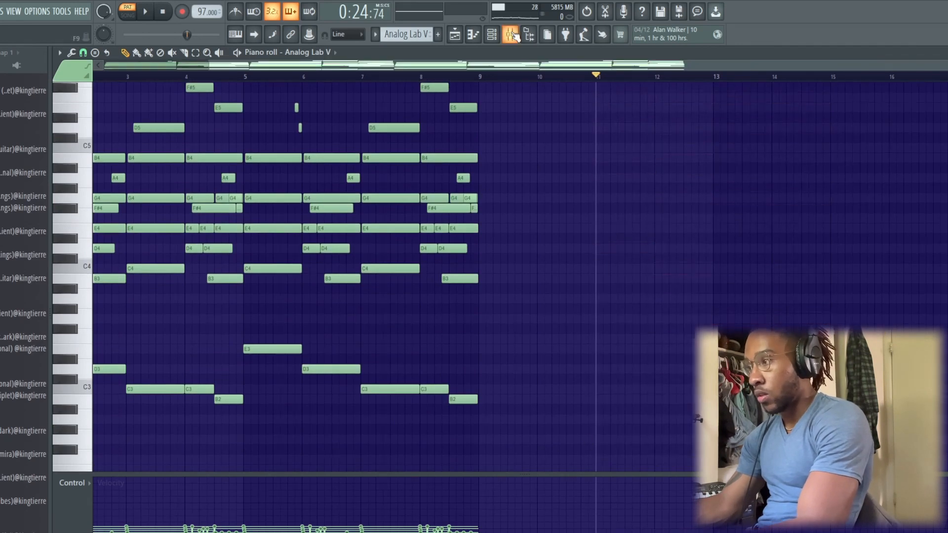
- Show the mixer and open the Fruity parametric EQ 2 on the Analog Lab V track
key("F9")
left_click(921, 252)
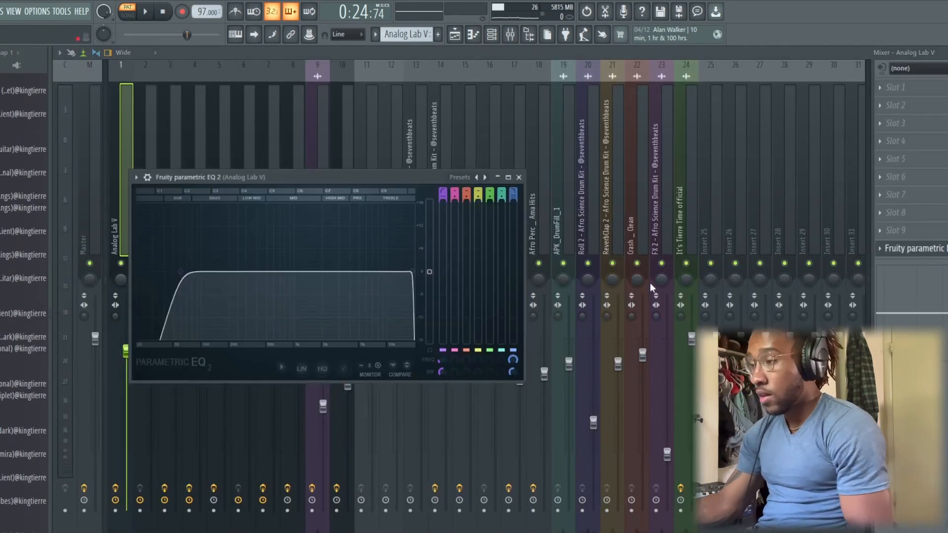
- Open the notes of the Analog Lab V #3 pattern in the piano roll and play them
left_click(463, 38)
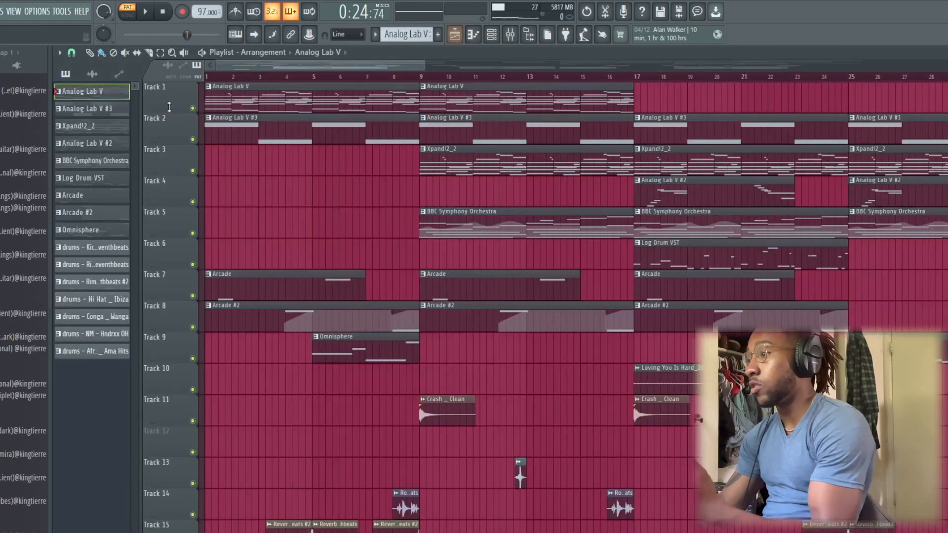
left_click(496, 36)
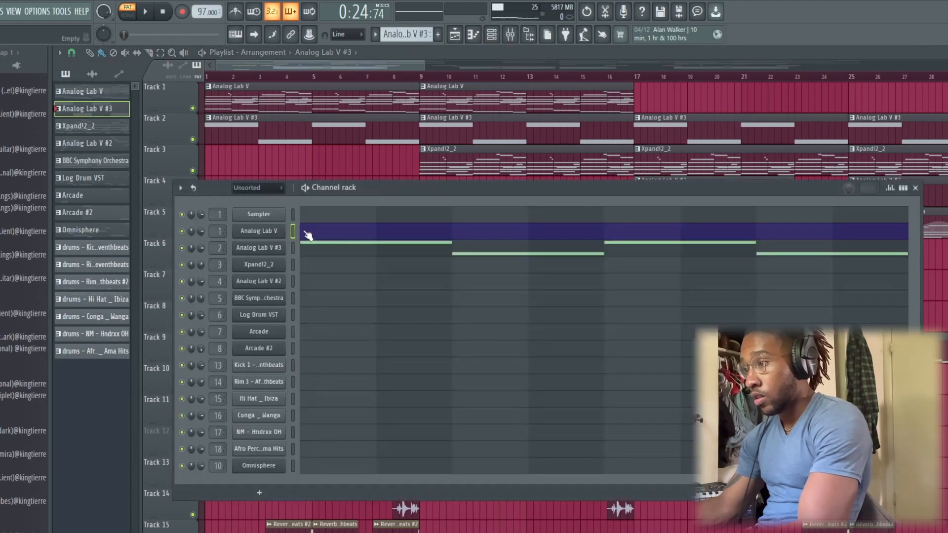
left_click(289, 227)
left_click_drag(410, 70, 4, 86)
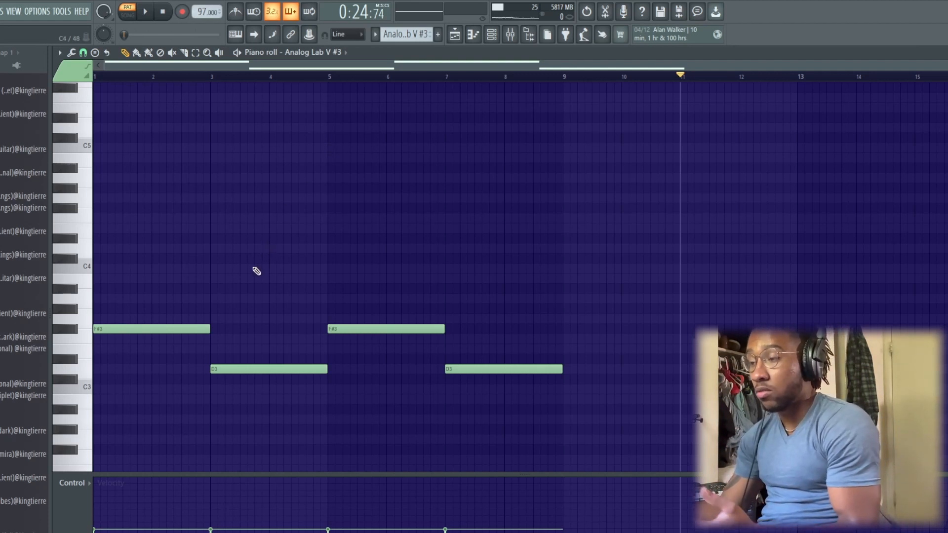
left_click(147, 15)
left_click(163, 11)
key("space")
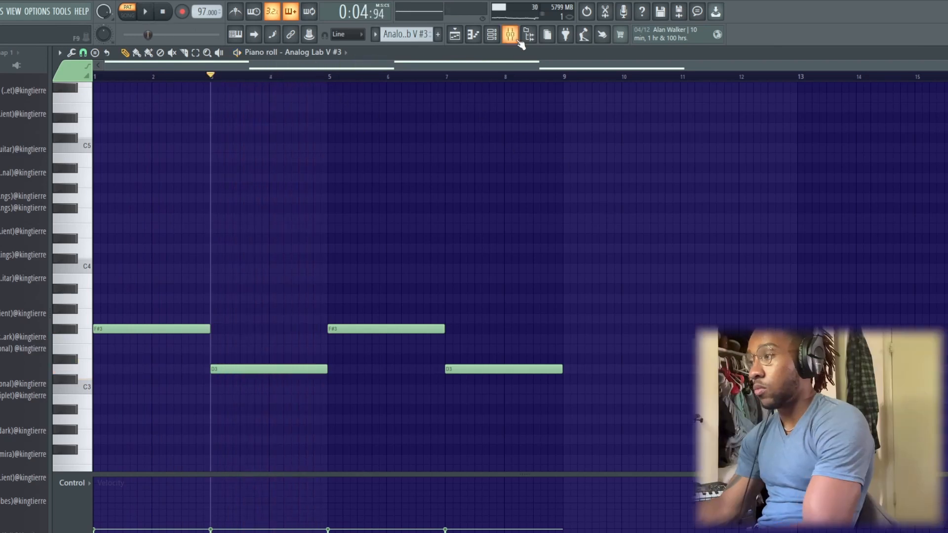
- Examine the Analog Lab V #3 mixer track for effects
left_click(510, 34)
left_click(139, 222)
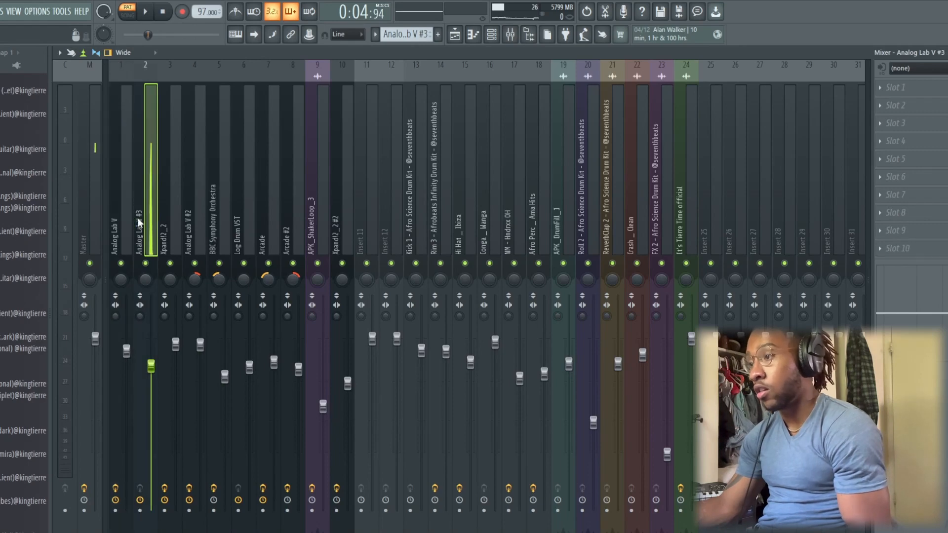
- Switch to the Xpand!2_2 pattern, view the preset loaded in its instrument, and close the plugin
left_click(454, 34)
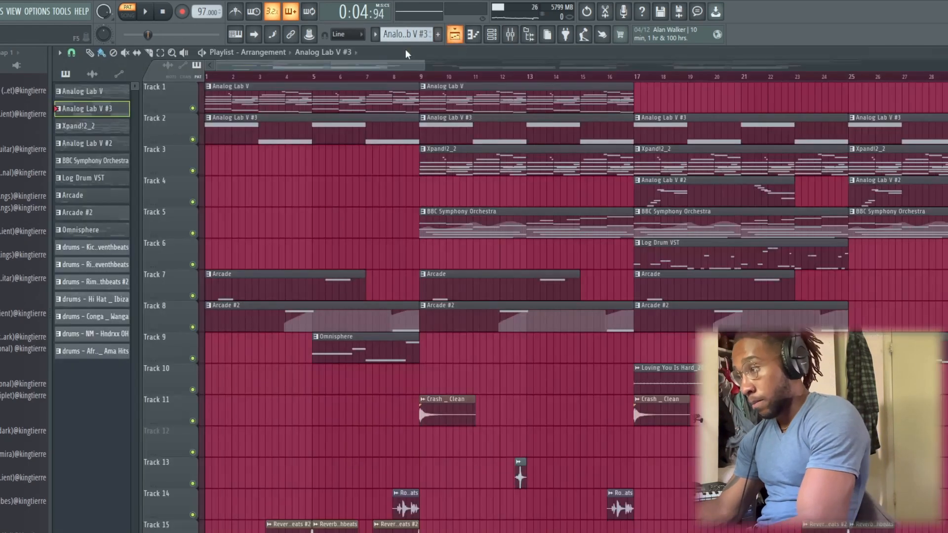
left_click(79, 128)
key("F6")
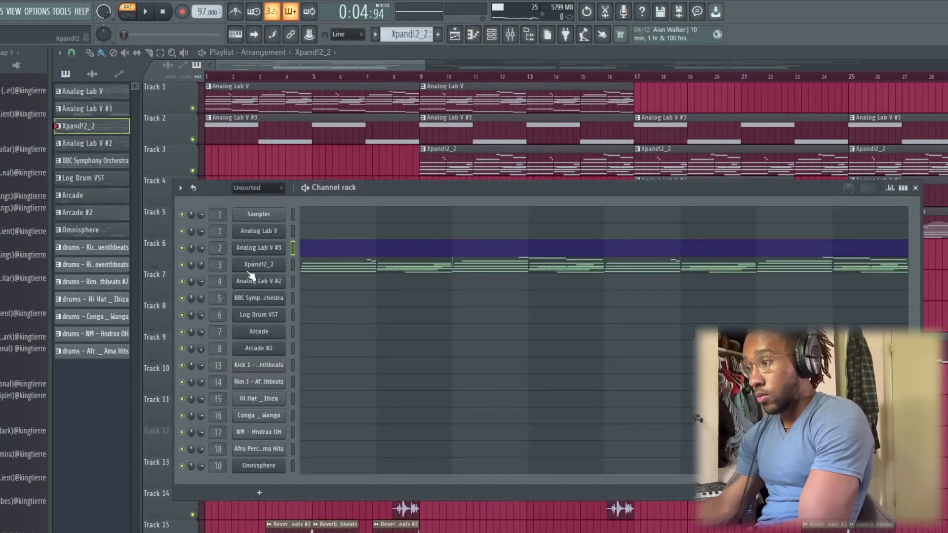
left_click(260, 264)
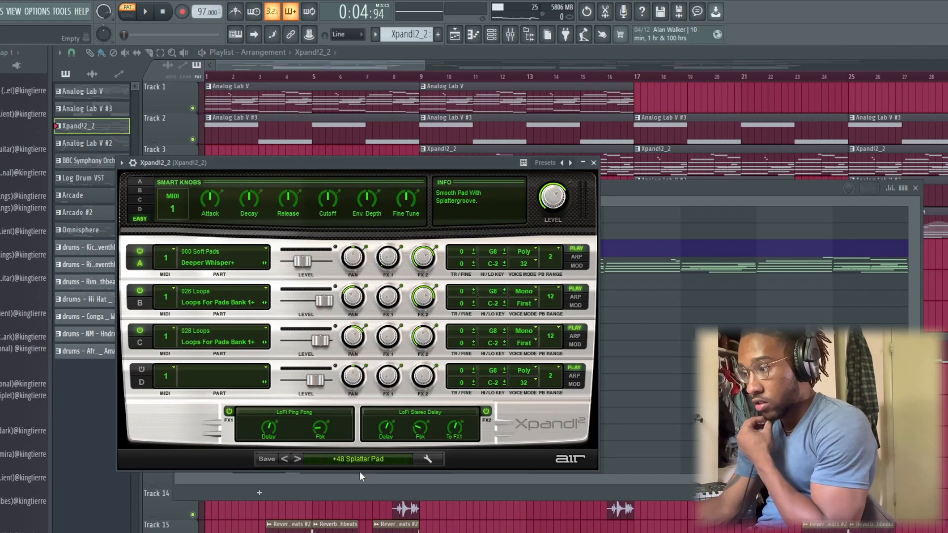
left_click(594, 162)
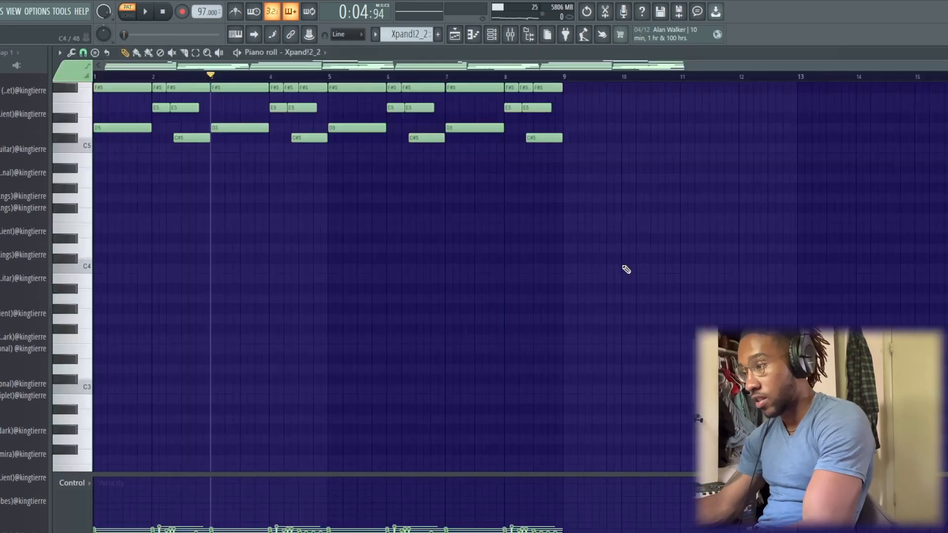
- Examine the Xpand!2_2 notes in the piano roll and play them back
left_click(627, 267)
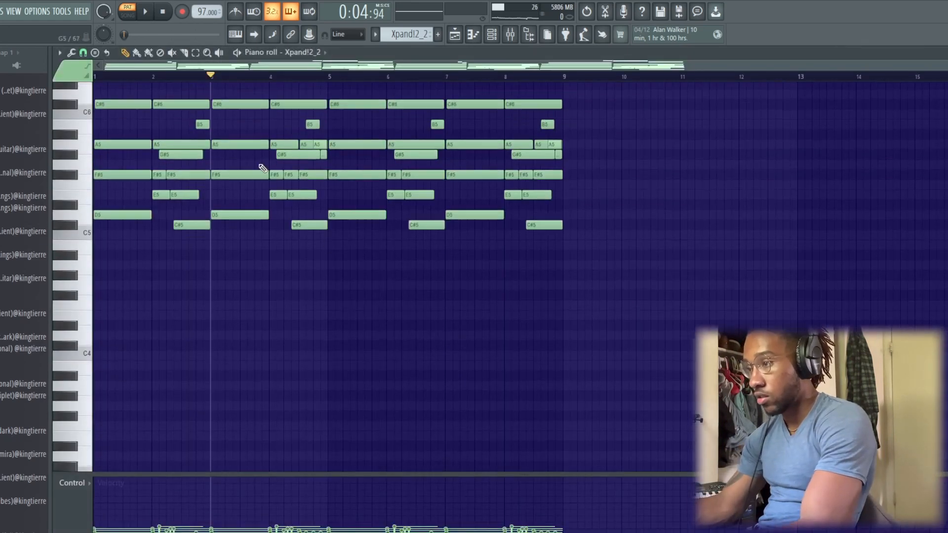
scroll(708, 314, "up", 1)
key("space")
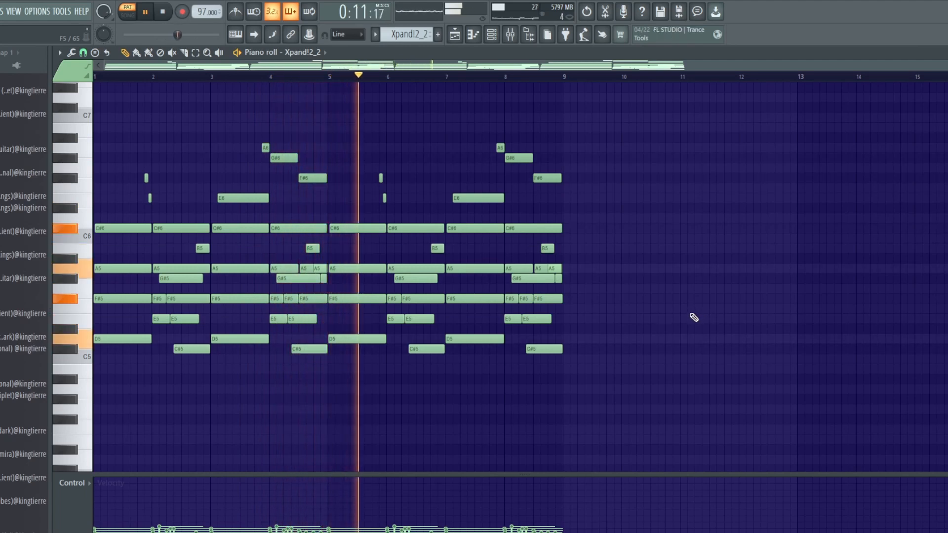
key("space")
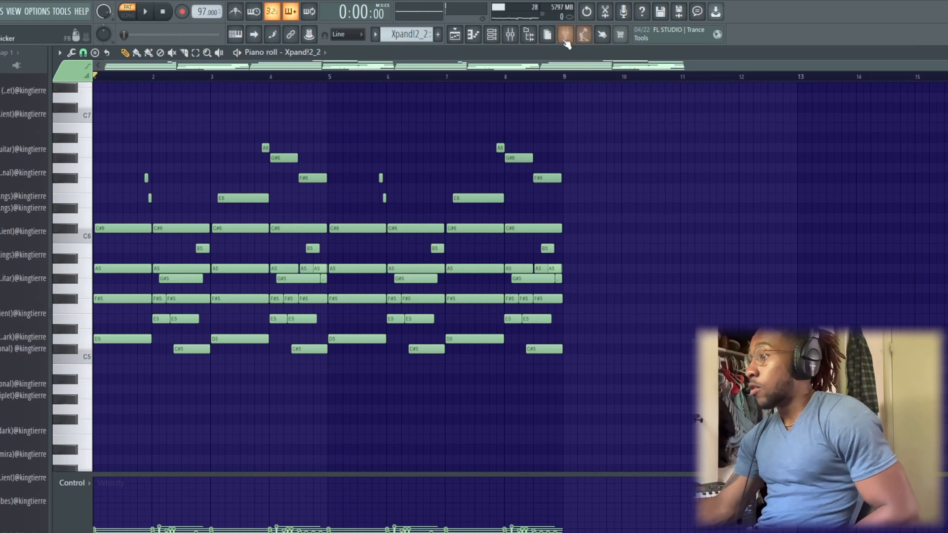
- Review the Magic Switch and both Fruity parametric EQ 2 effects on the Xpand!2_2 mixer track, listening during playback
left_click(520, 42)
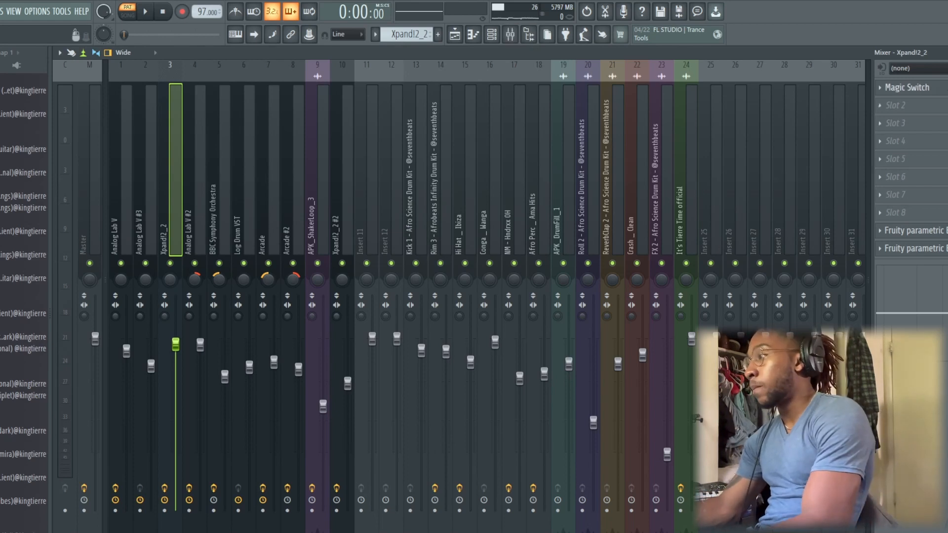
left_click(946, 91)
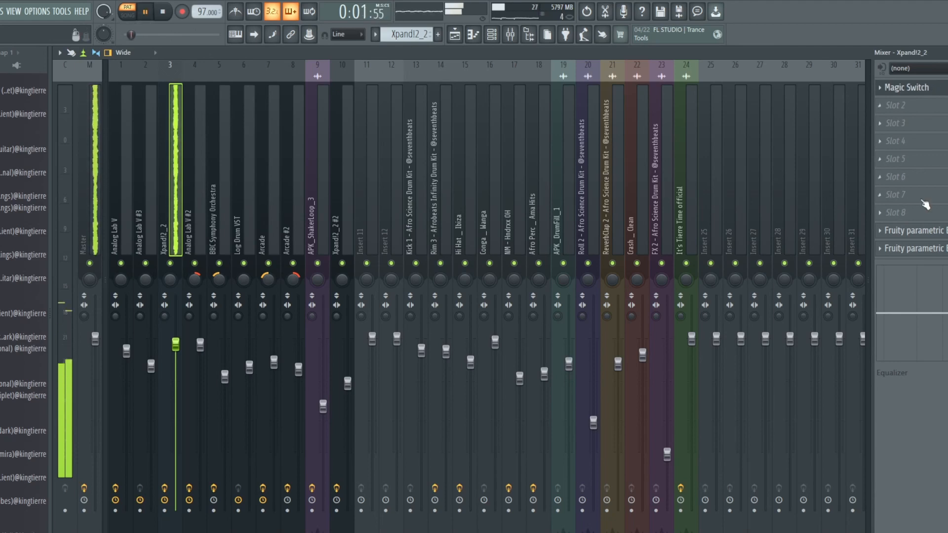
left_click(928, 231)
key("space")
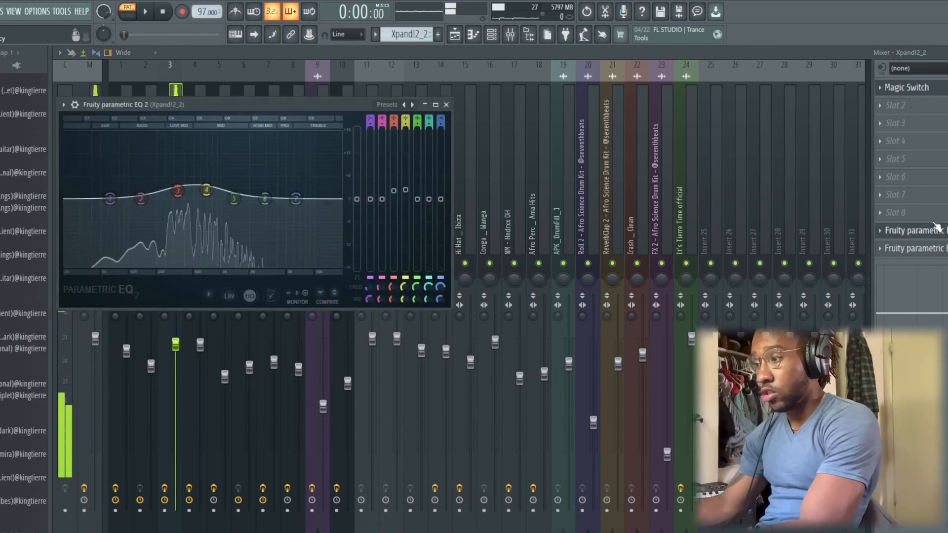
left_click(928, 251)
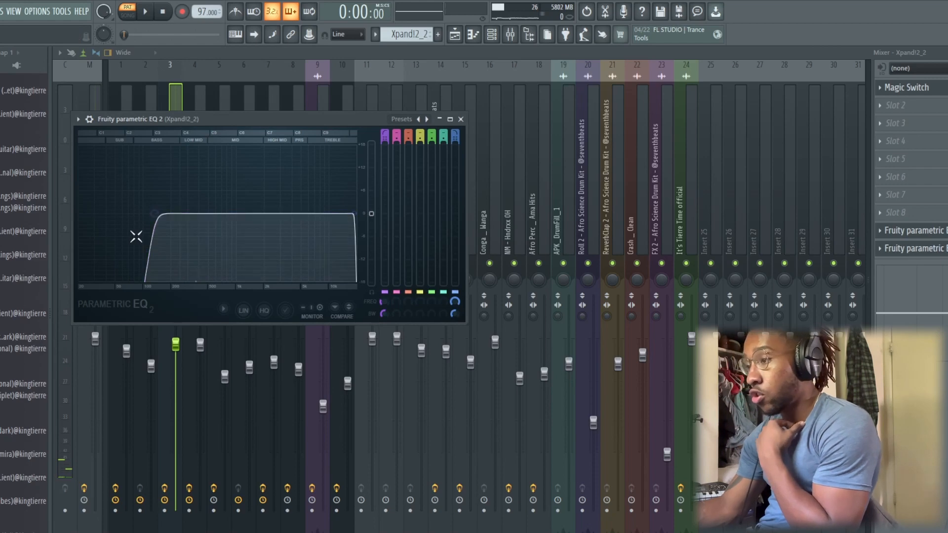
- Finish checking the Fruity parametric EQ 2 effects on the Xpand!2_2 mixer track and return to the playlist
left_click(928, 248)
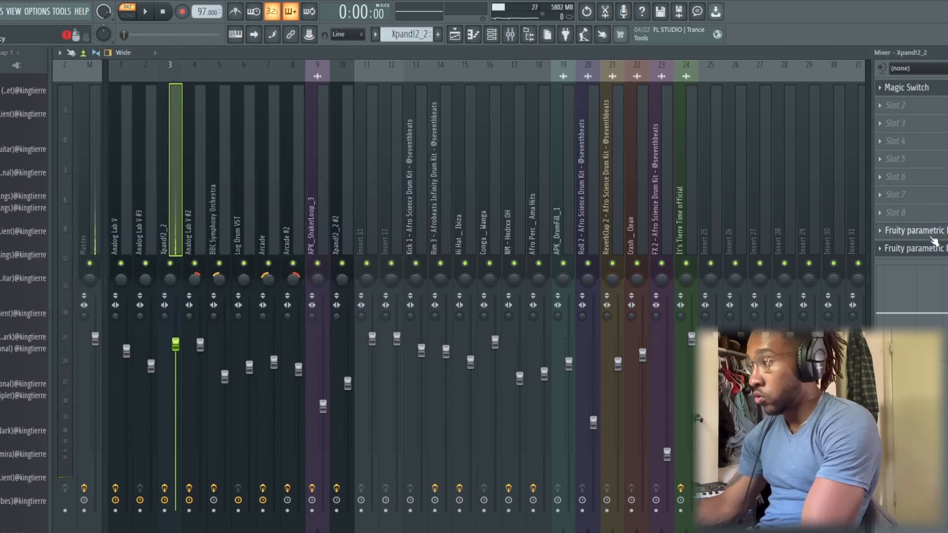
left_click(929, 231)
left_click(455, 38)
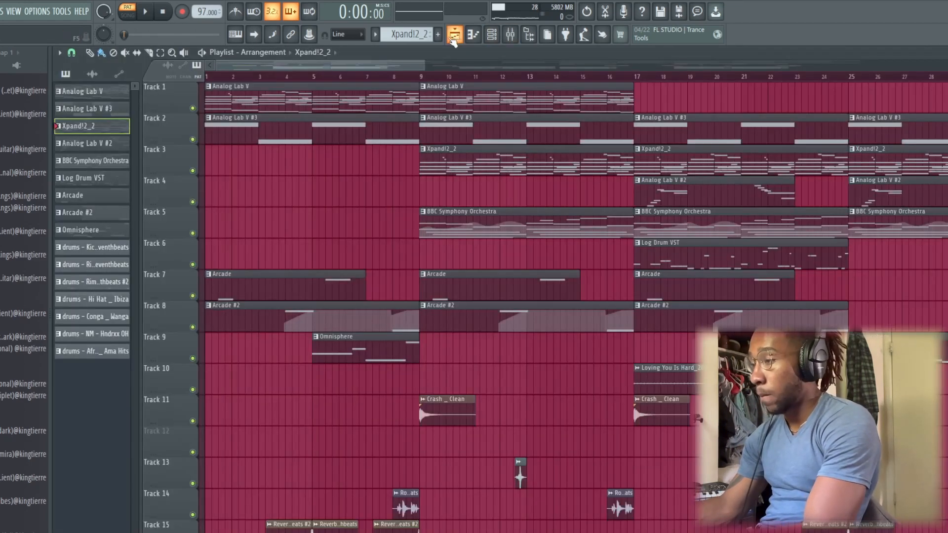
- Switch to the Analog Lab V #2 pattern, view the preset loaded in its instrument, and close the plugin
left_click(88, 143)
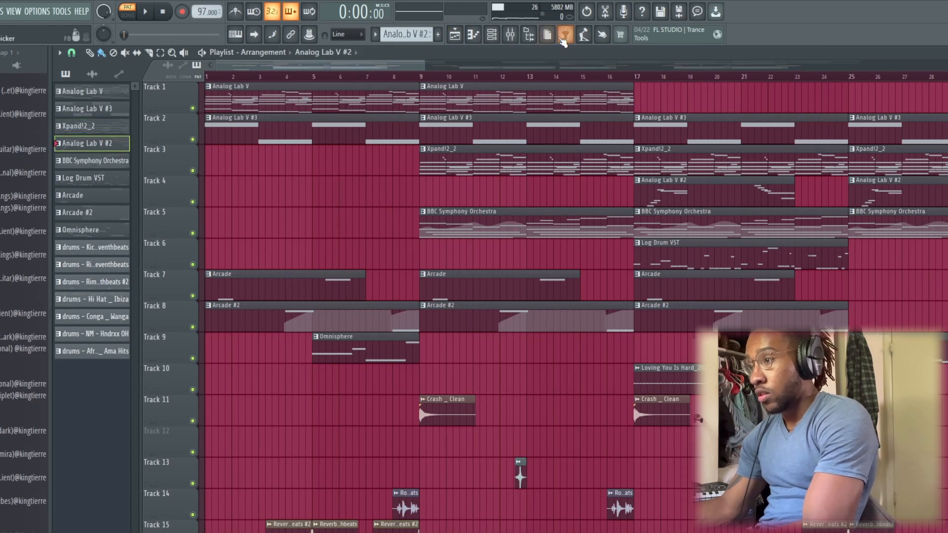
left_click(492, 34)
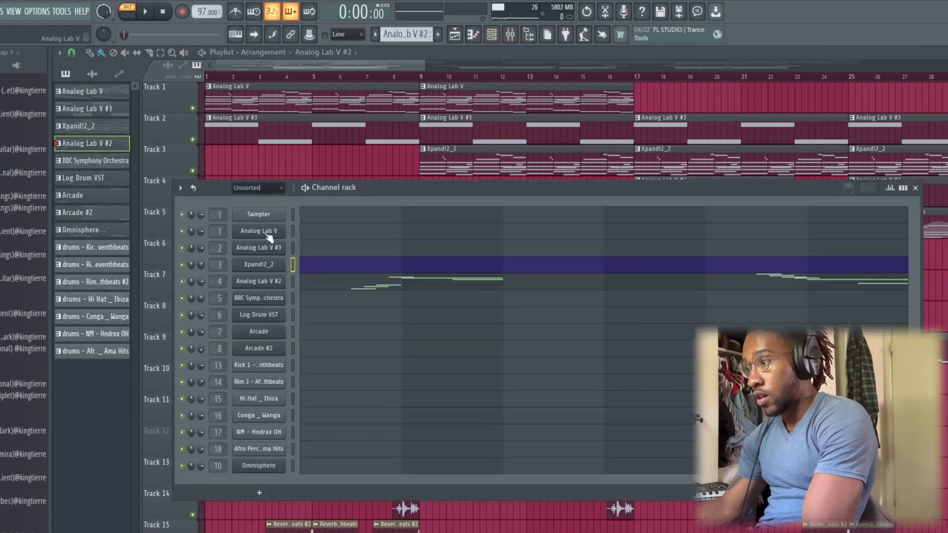
left_click(254, 282)
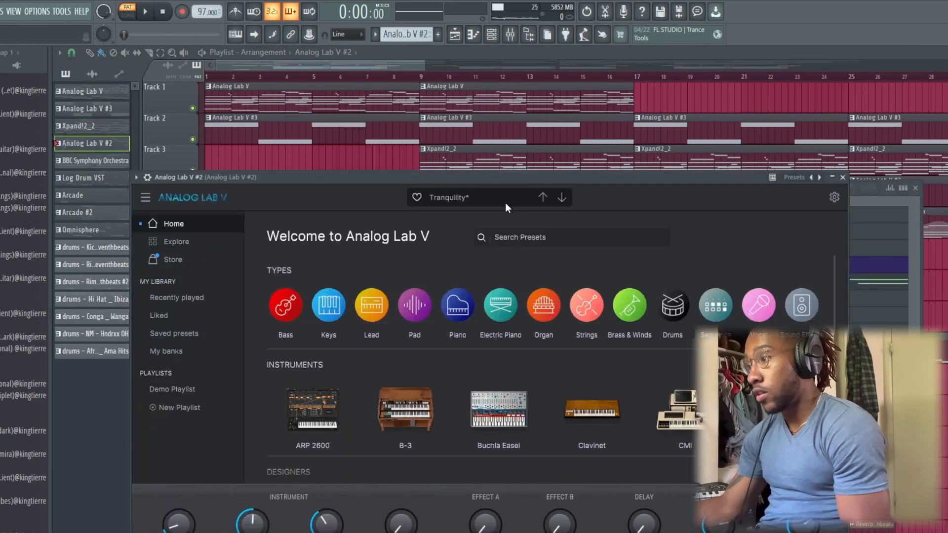
left_click(842, 177)
- Examine the Analog Lab V #2 notes in the piano roll, playing them from the start and from bar 5
left_click(489, 290)
key("space")
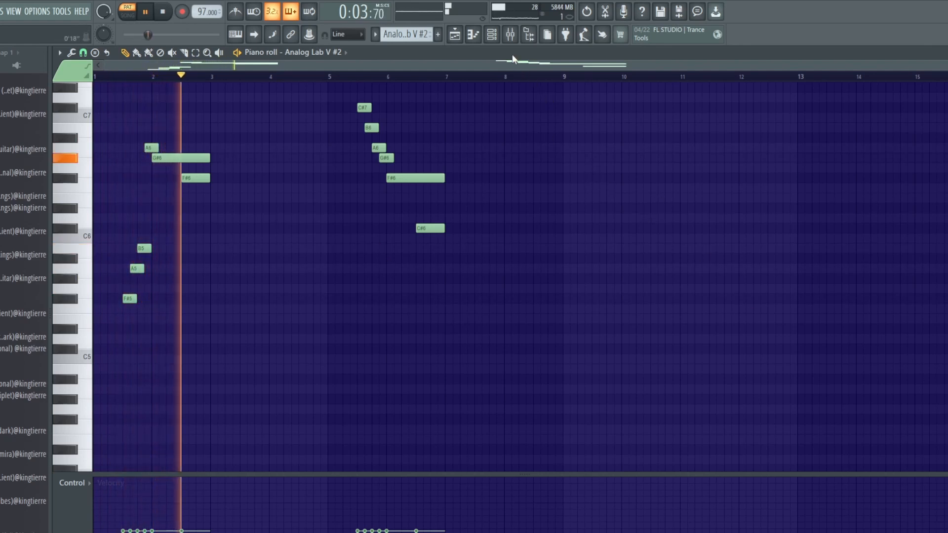
left_click(329, 76)
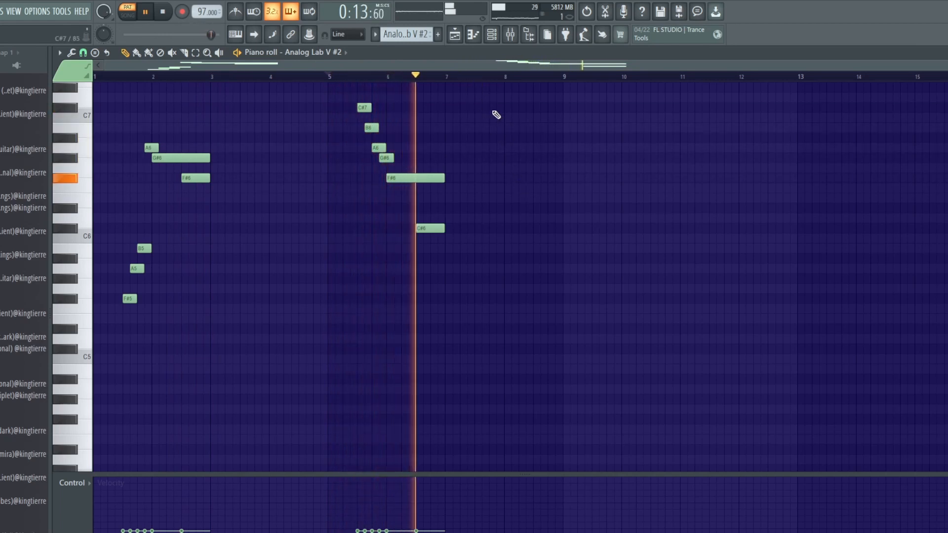
key("space")
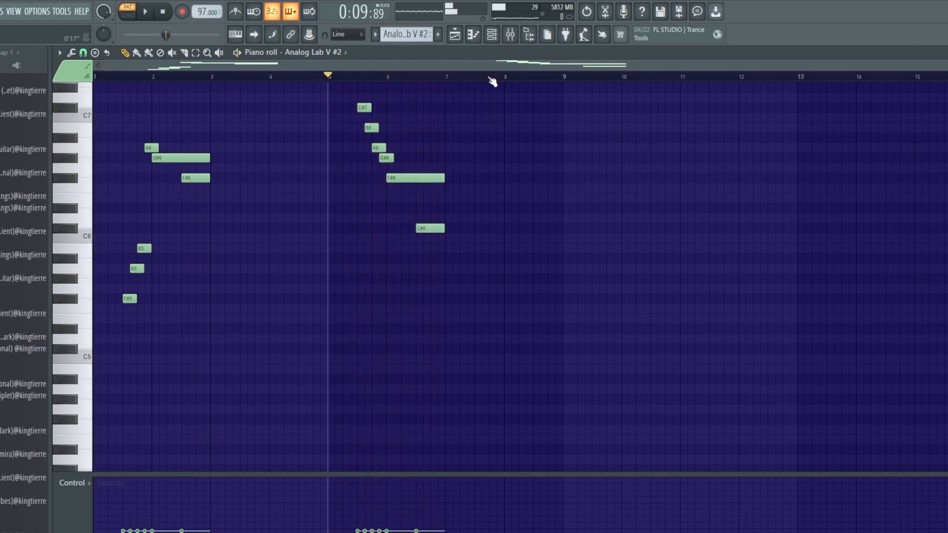
- Examine the Magic Dice effect on the Analog Lab V #2 mixer track and listen to the pattern
left_click(512, 36)
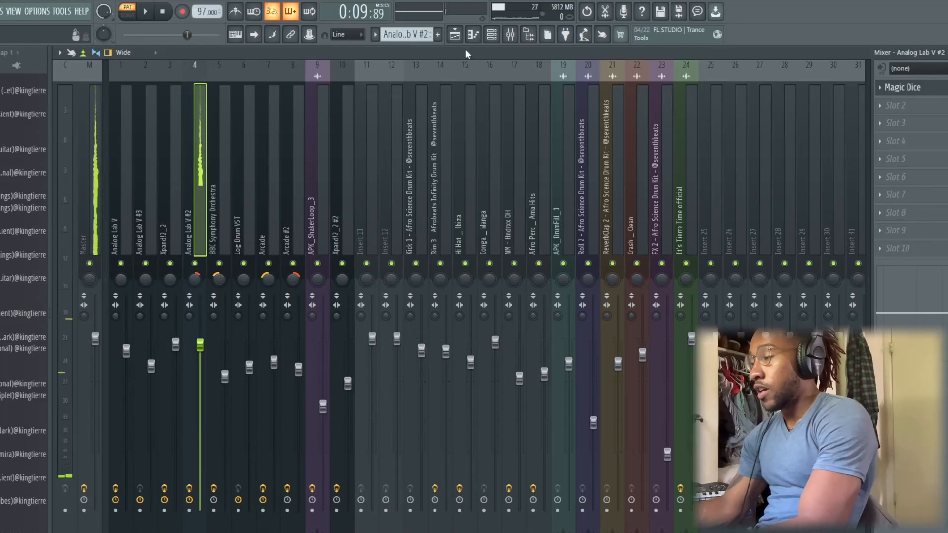
left_click(491, 35)
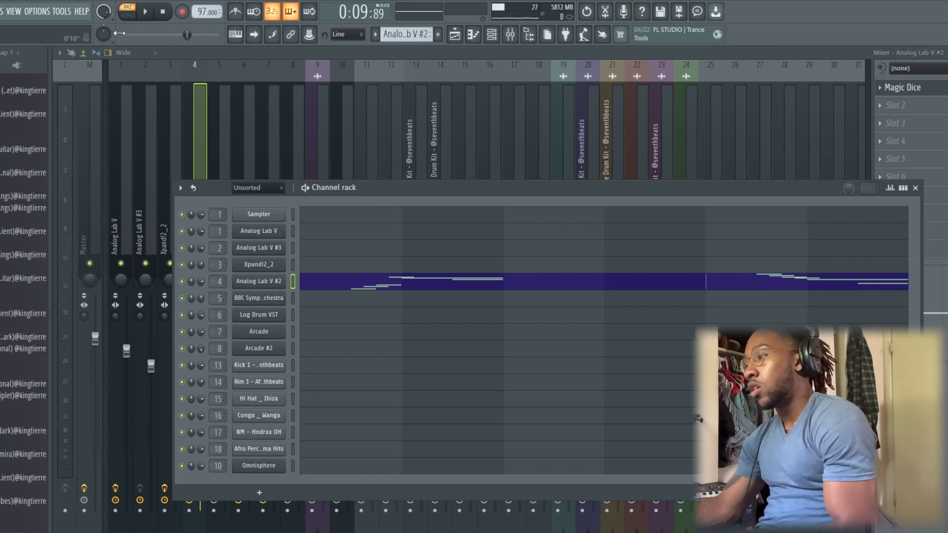
left_click(932, 93)
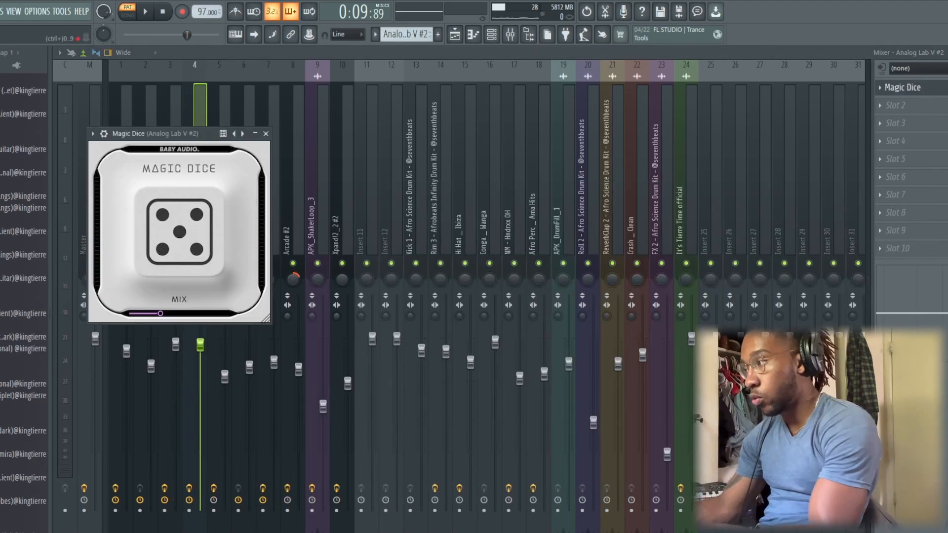
key("Escape")
key("space")
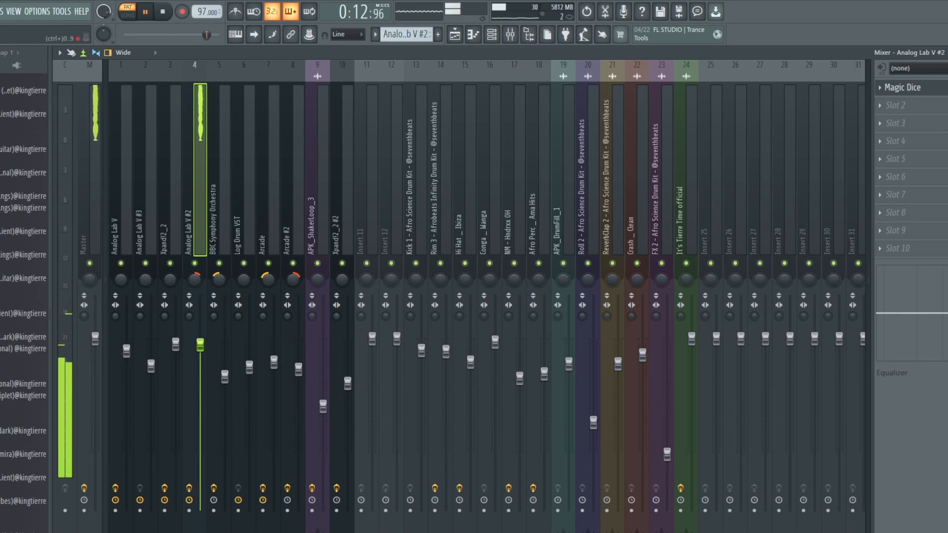
key("space")
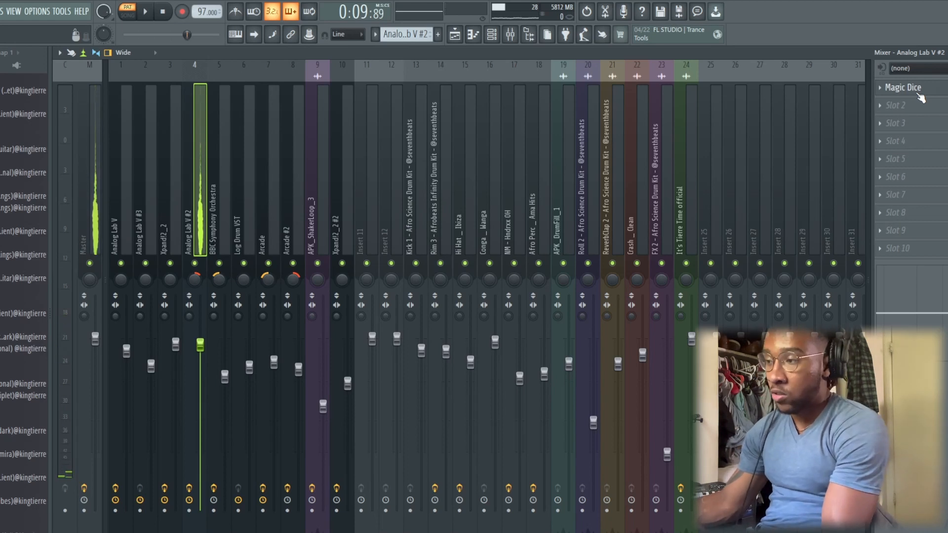
- Save the project and play the Analog Lab V #2 pattern with its Magic Dice effect open
left_click(920, 95)
key("ctrl+s")
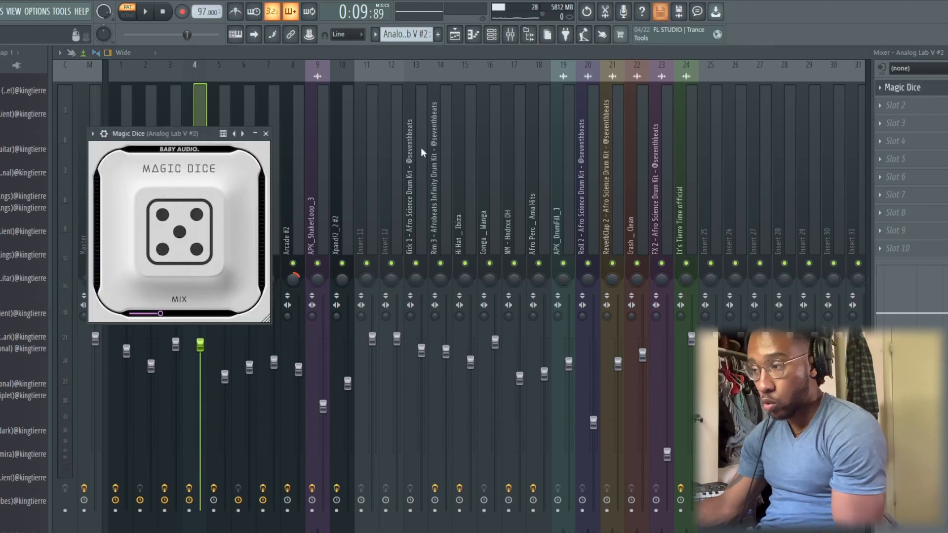
key("space")
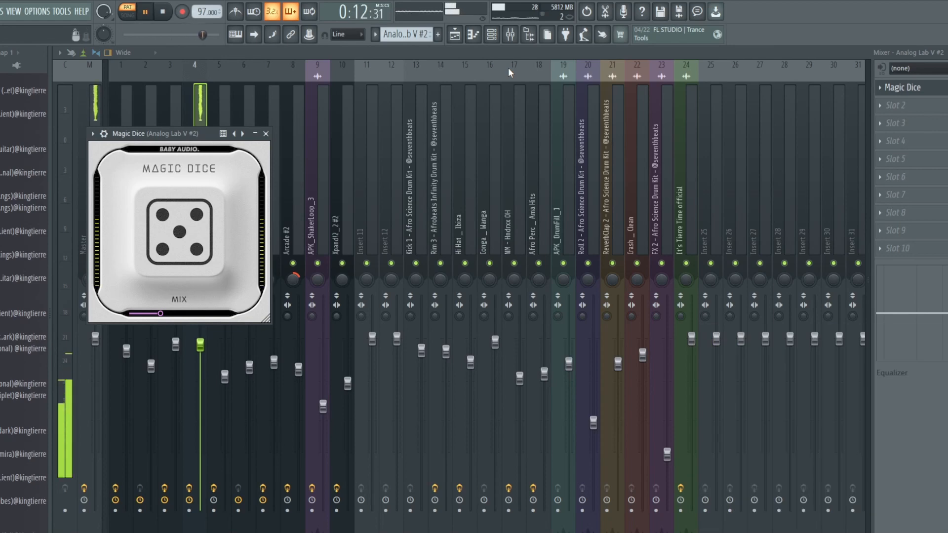
- Place an Analog Lab V #2 clip on Track 4 at bar 9 and play that section with only Tracks 1 to 4 audible
left_click(454, 35)
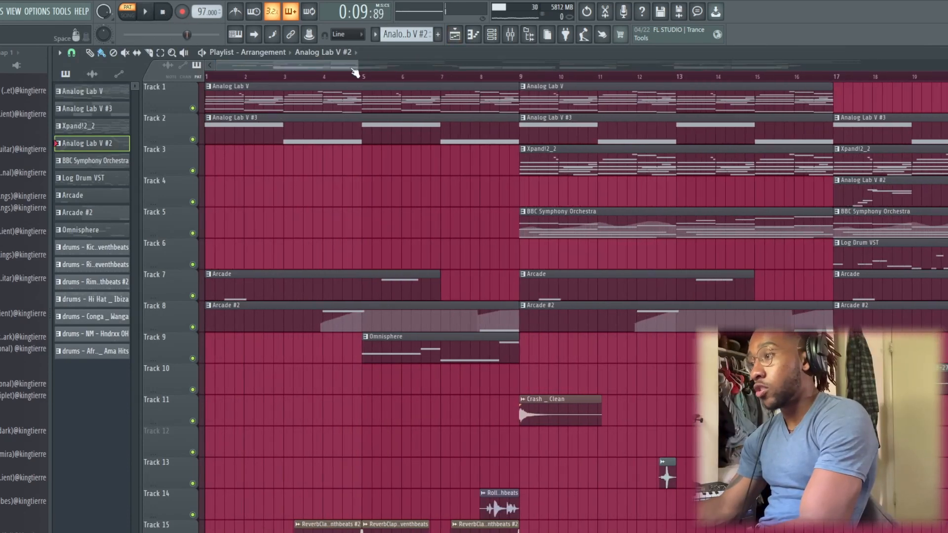
left_click_drag(355, 73, 393, 79)
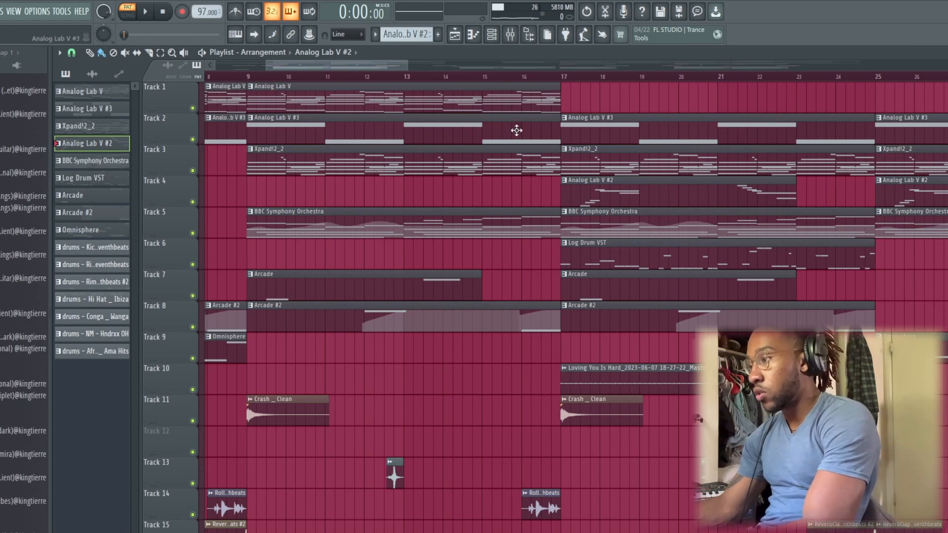
left_click(269, 186)
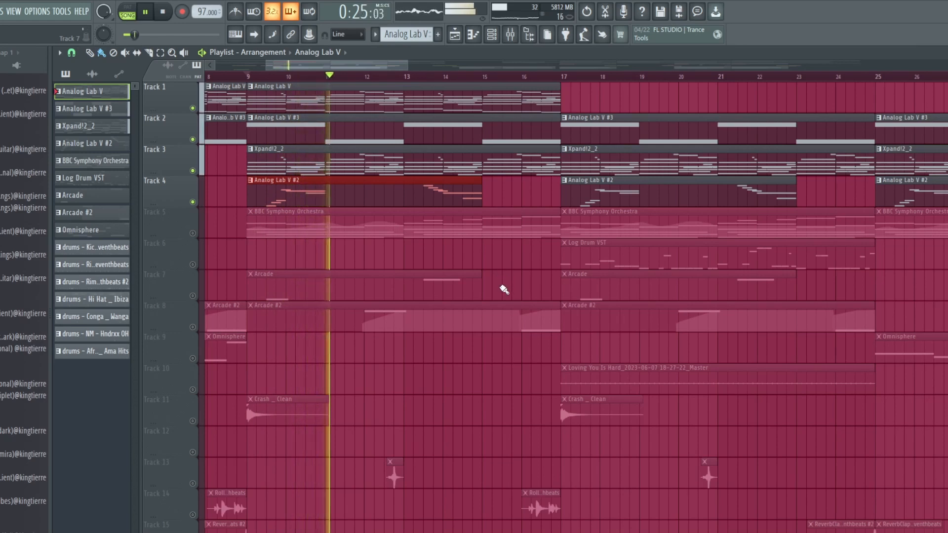
left_click_drag(386, 67, 377, 65)
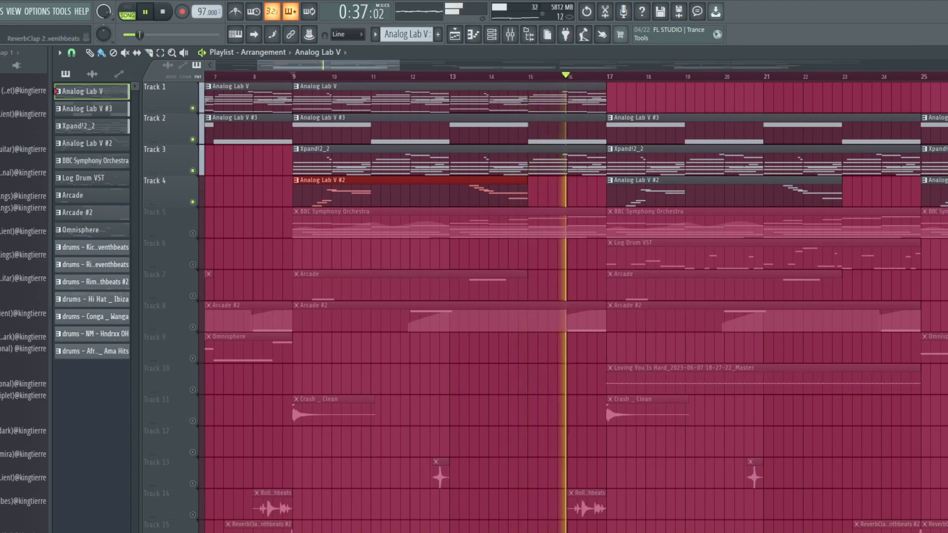
key("space")
- Switch to the BBC Symphony Orchestra pattern, view the preset loaded in its instrument, and open its notes in the piano roll
left_click(121, 159)
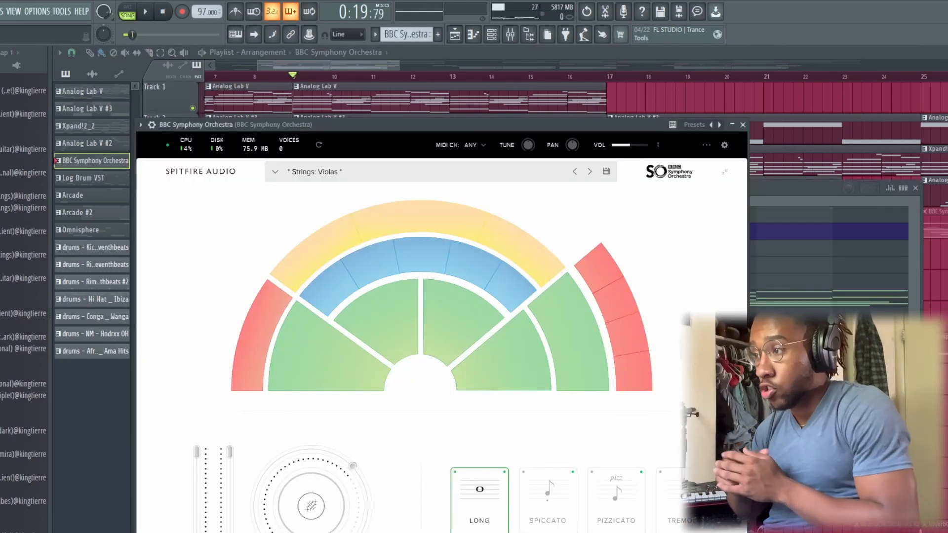
left_click(742, 125)
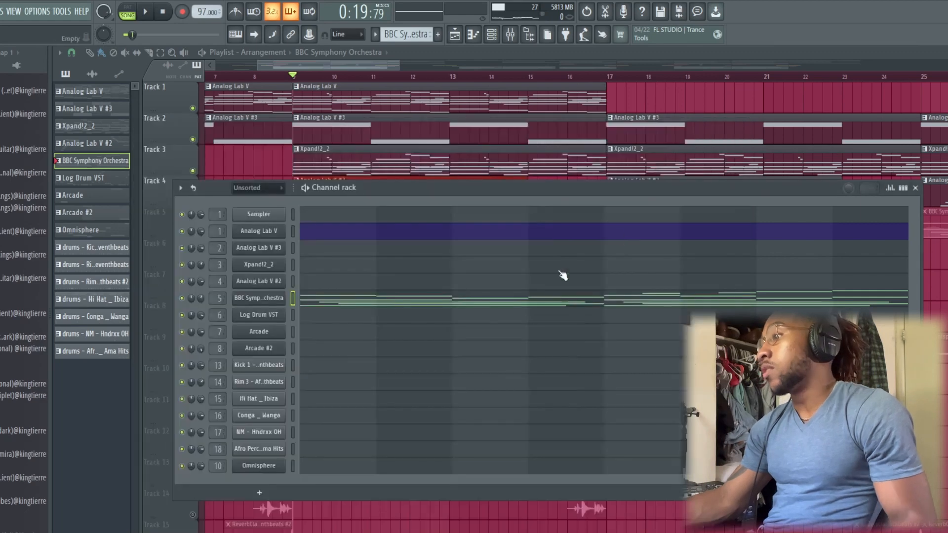
left_click(516, 301)
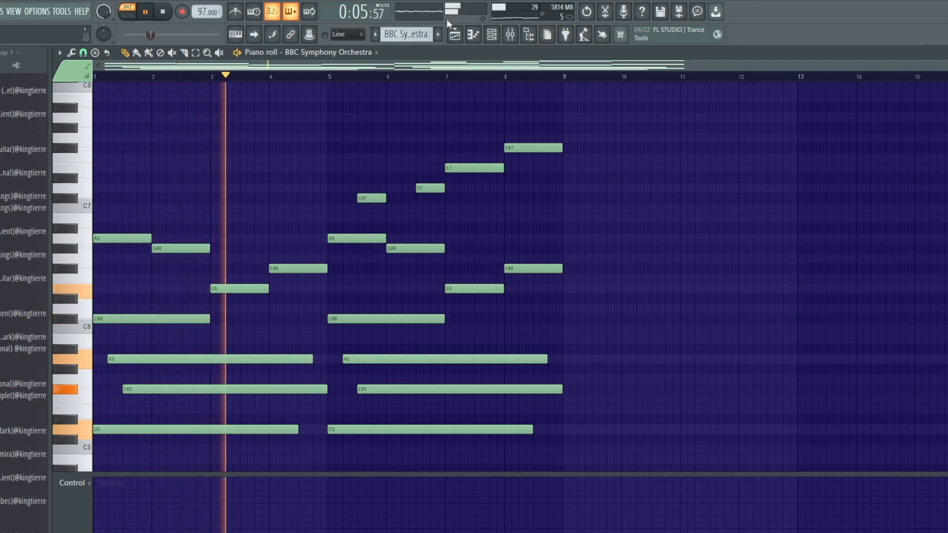
- Show Channel volume in the piano roll's event lane and listen to the BBC Symphony Orchestra notes through bar 8
left_click(61, 484)
left_click(213, 524)
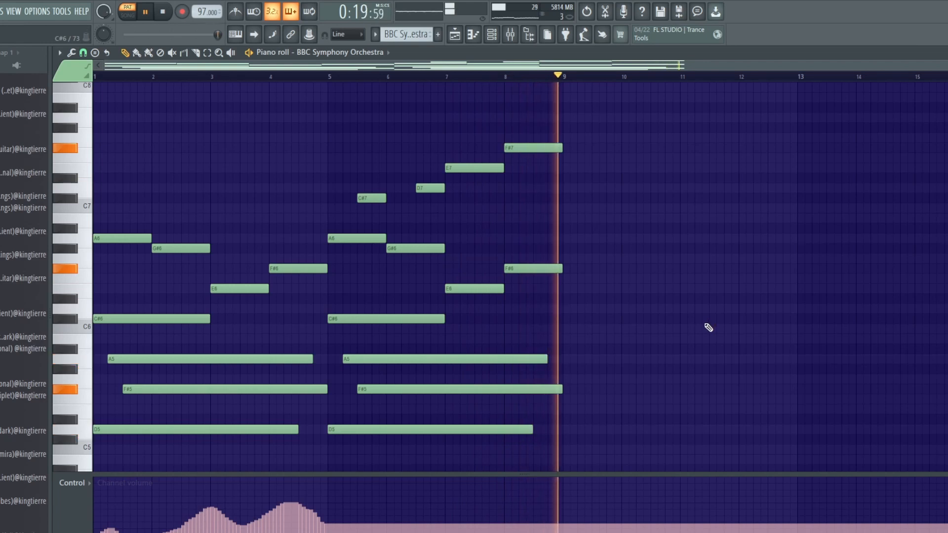
key("space")
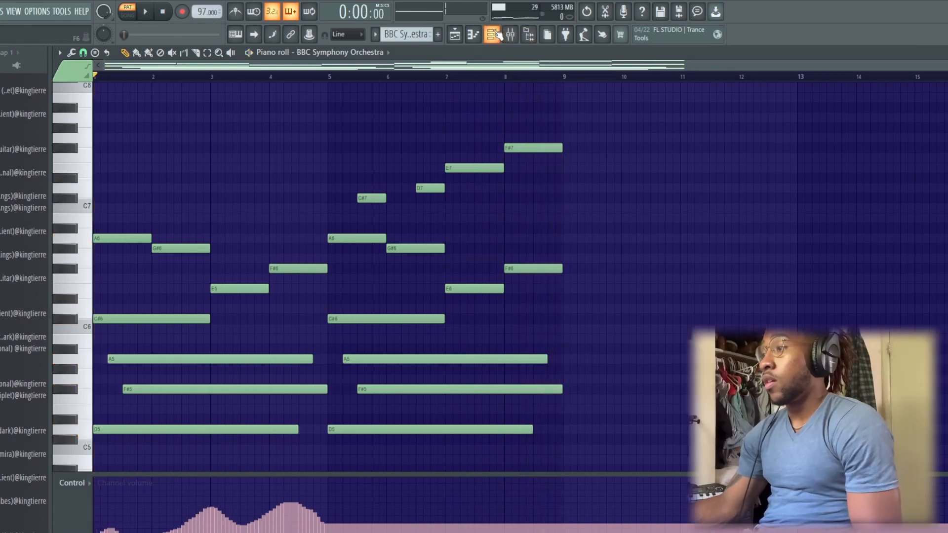
- Inspect the large control knob in the BBC Symphony Orchestra instrument and return to its piano roll
left_click(491, 34)
left_click(281, 299)
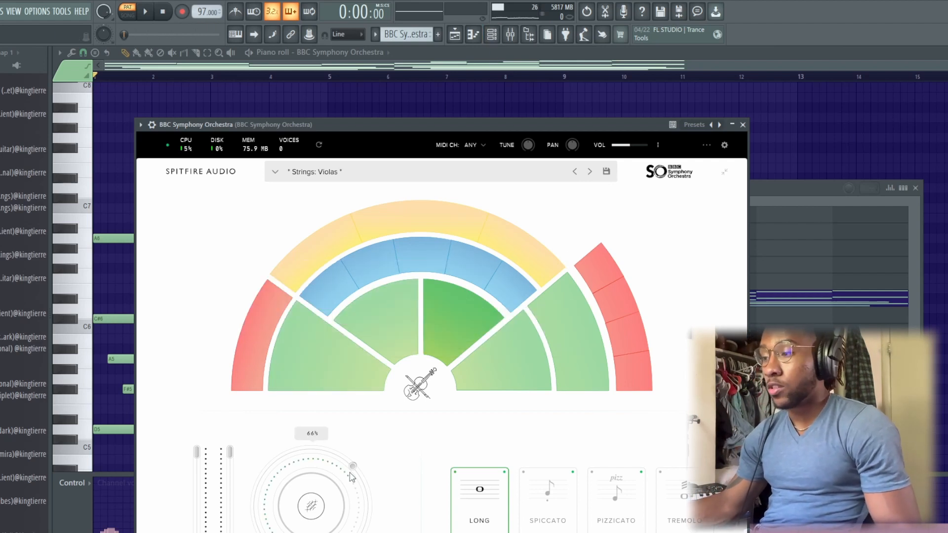
left_click(397, 67)
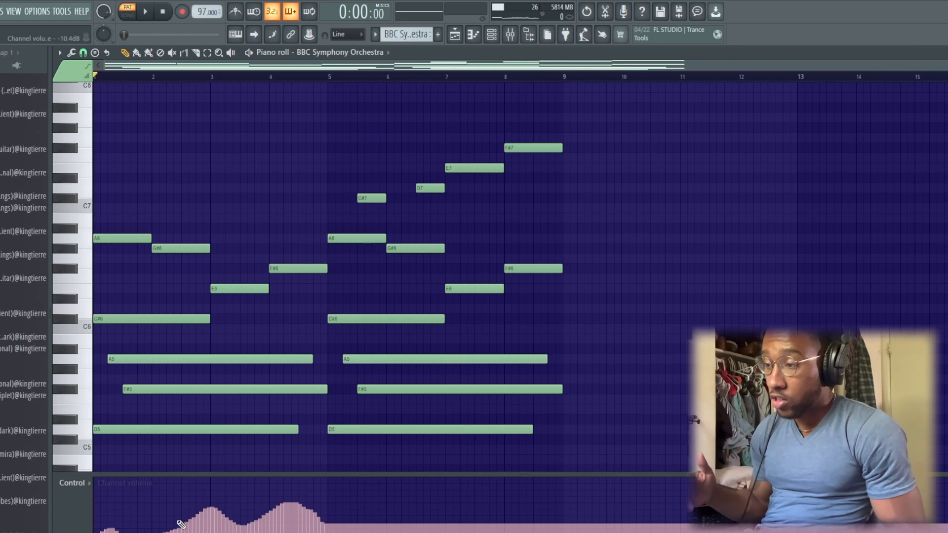
- Draw a rising and falling channel volume curve for BBC Symphony Orchestra from bar 5 to bar 9 and play the pattern
mouse_move(327, 528)
left_mouse_down()
mouse_move(368, 506)
mouse_move(436, 528)
mouse_move(464, 508)
mouse_move(509, 516)
mouse_move(543, 500)
mouse_move(566, 509)
left_mouse_up()
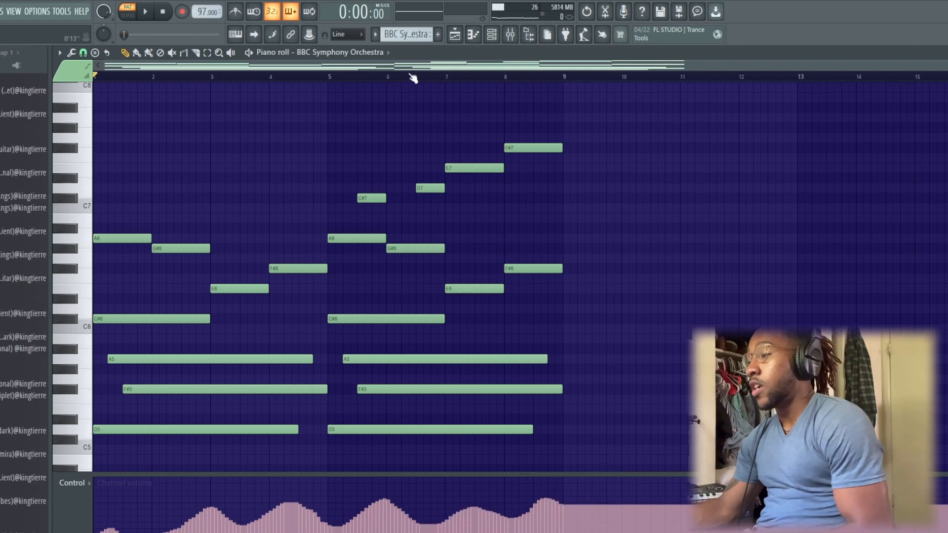
key("F6")
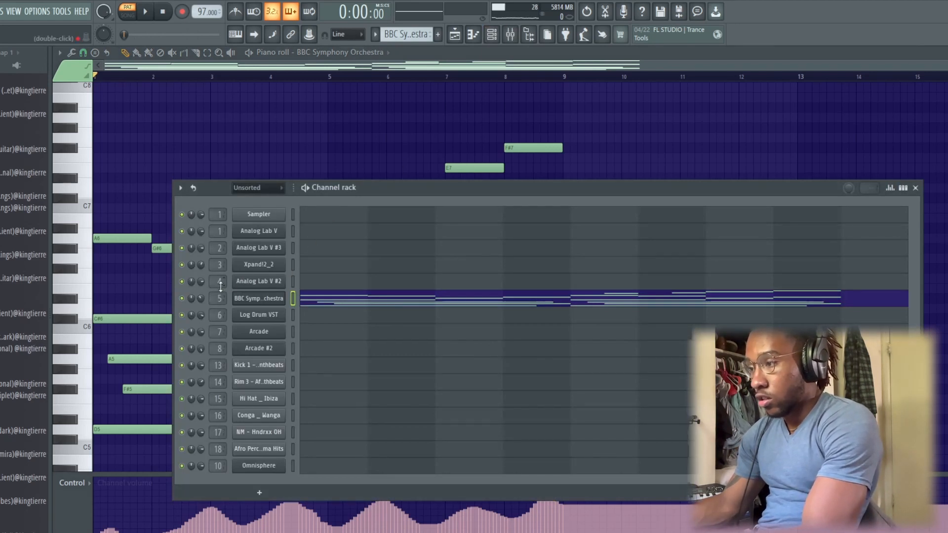
key("space")
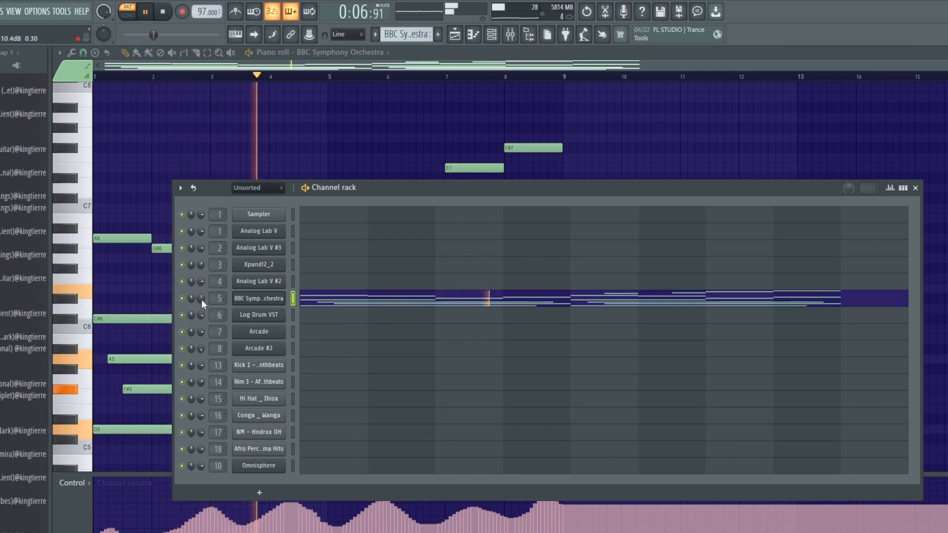
key("space")
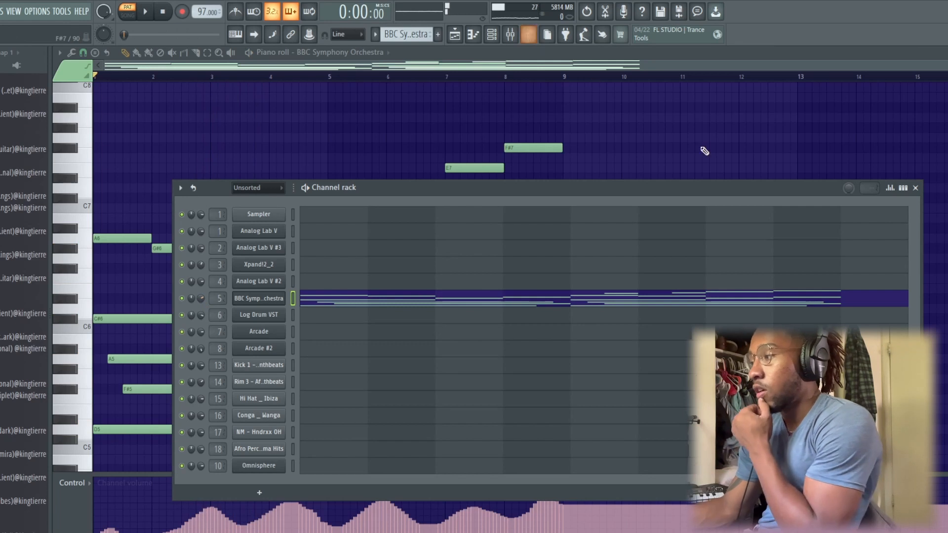
key("F6")
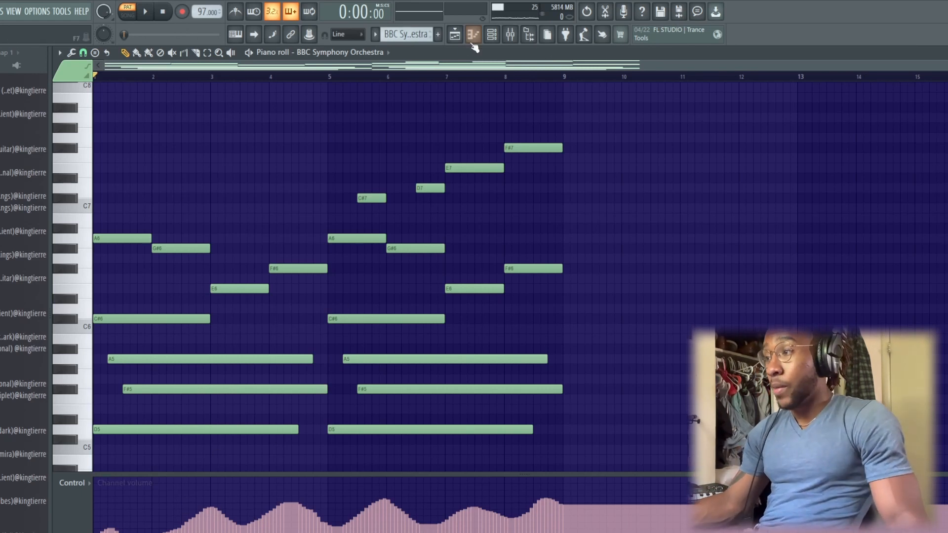
- Examine the Magic Dice effect on the BBC Symphony Orchestra mixer track during playback and return to the playlist
left_click(458, 39)
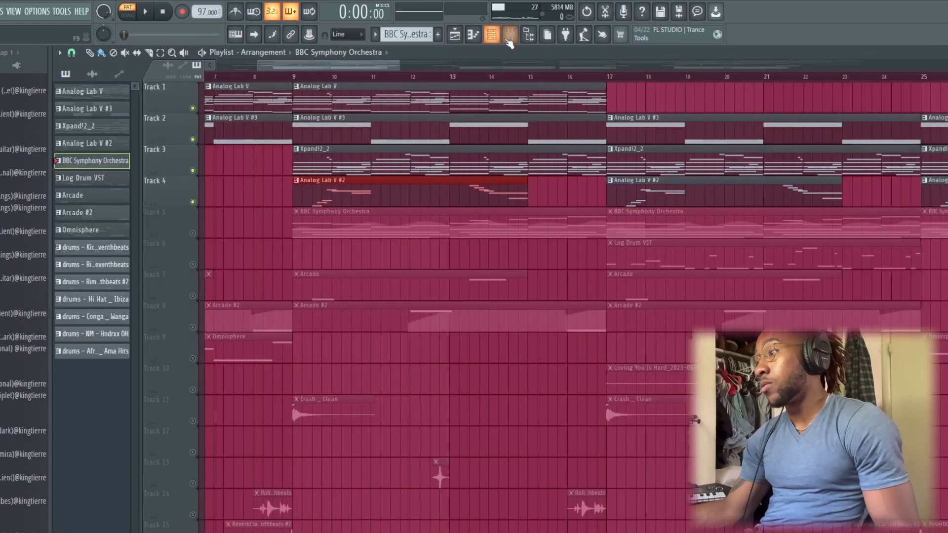
left_click(509, 36)
left_click(902, 88)
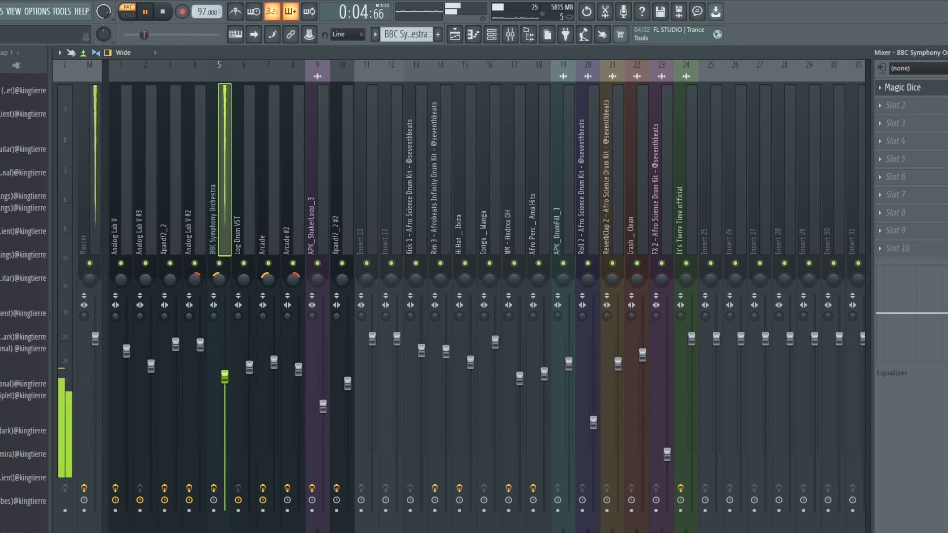
left_click(455, 34)
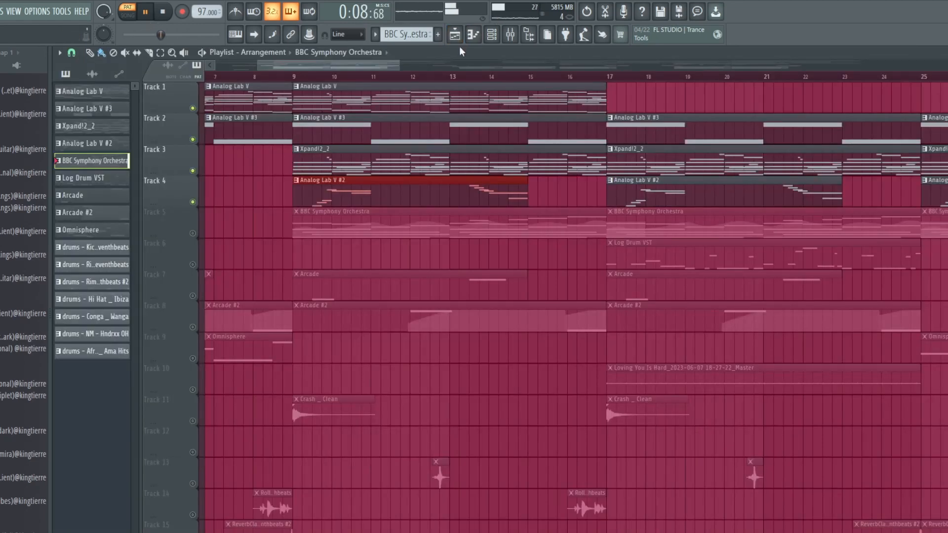
key("space")
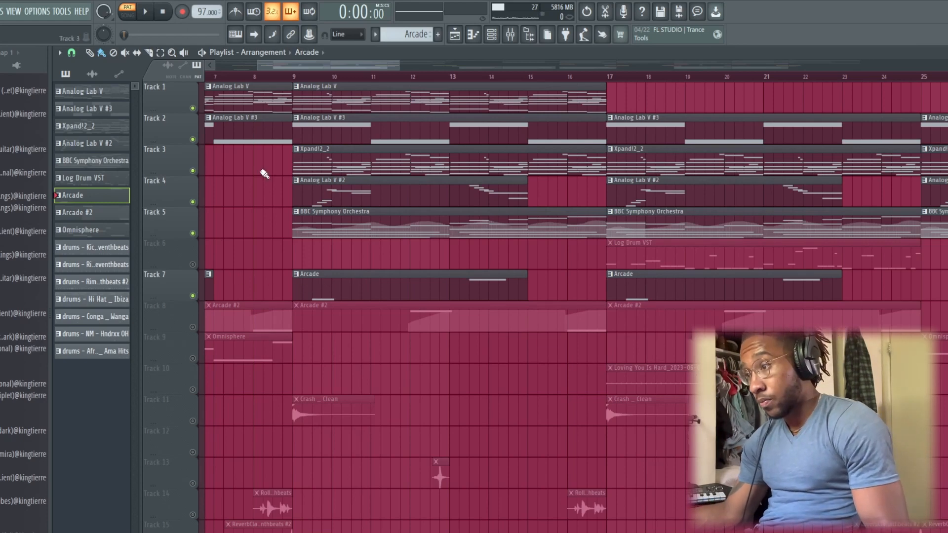
- Check the preset and key of the Arcade instrument from the channel rack, and close its window
left_click(492, 34)
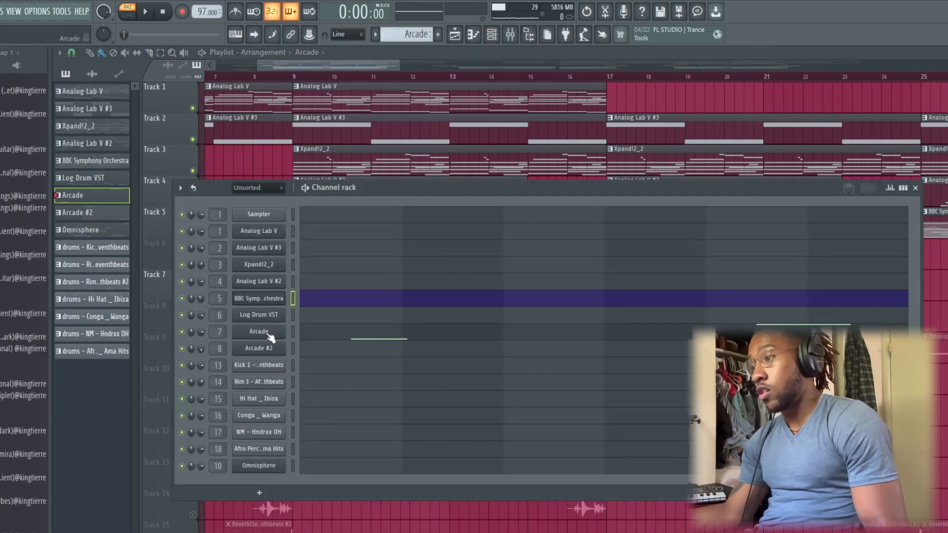
left_click(258, 332)
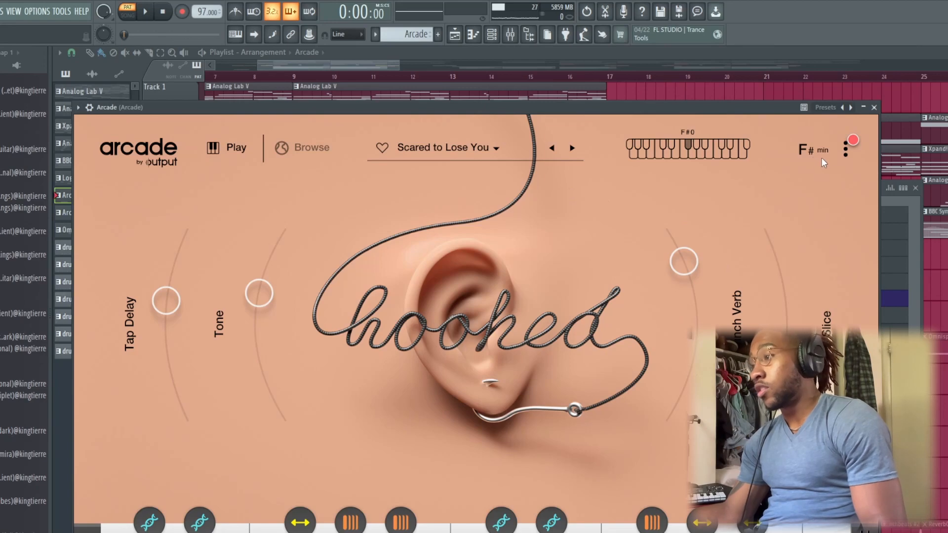
left_click(874, 108)
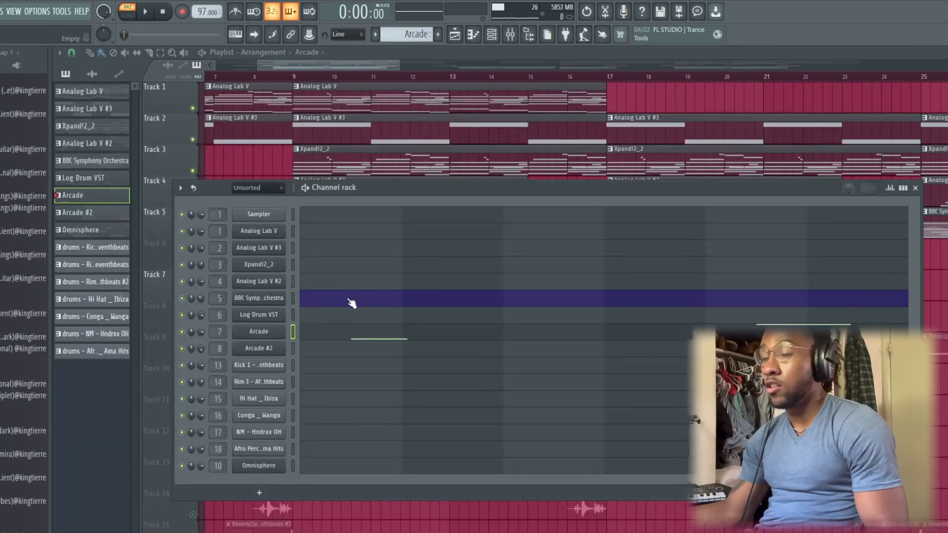
- Open Arcade's piano roll and listen to its notes in bars 1 and 5
left_click(309, 331)
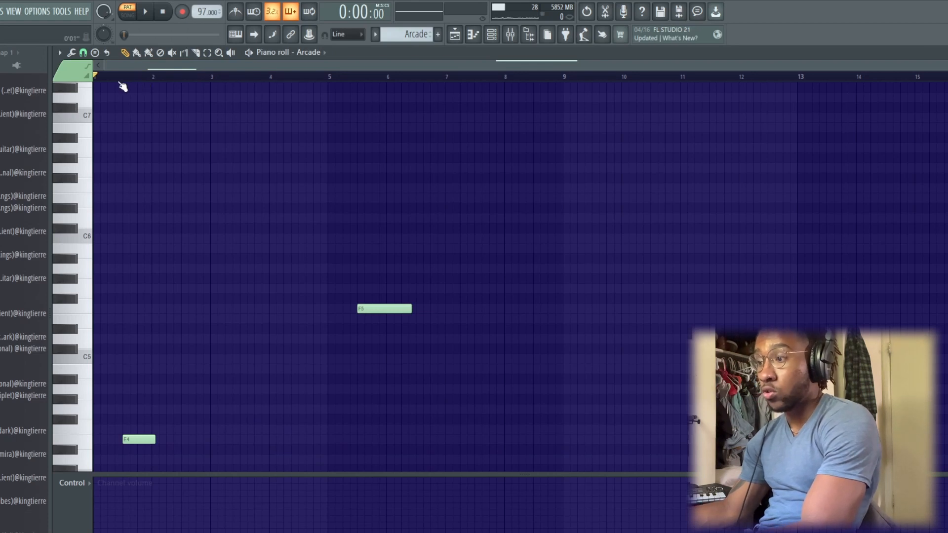
key("space")
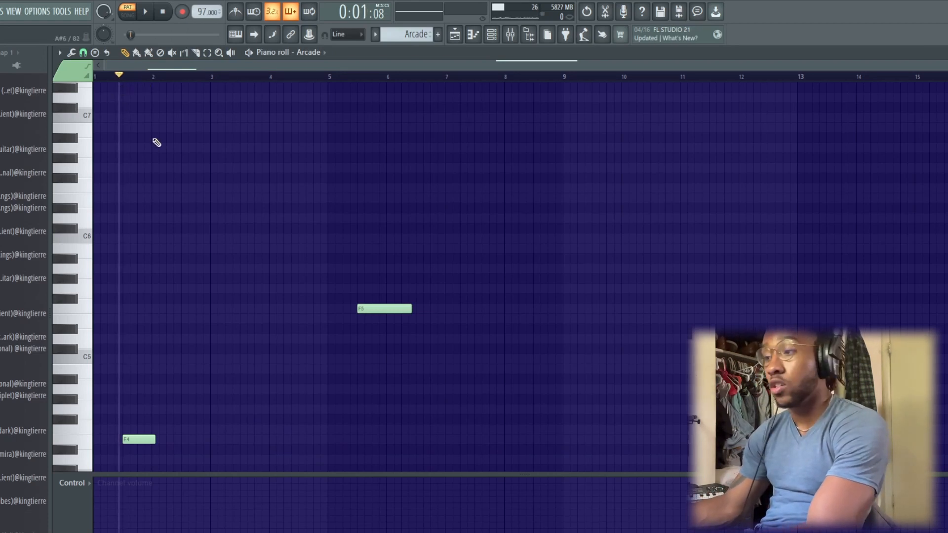
key("space")
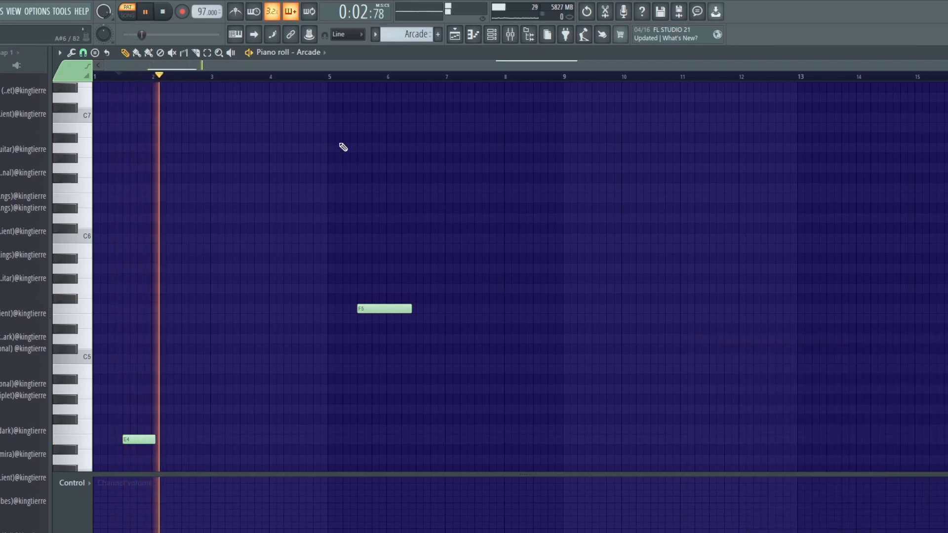
left_click(360, 83)
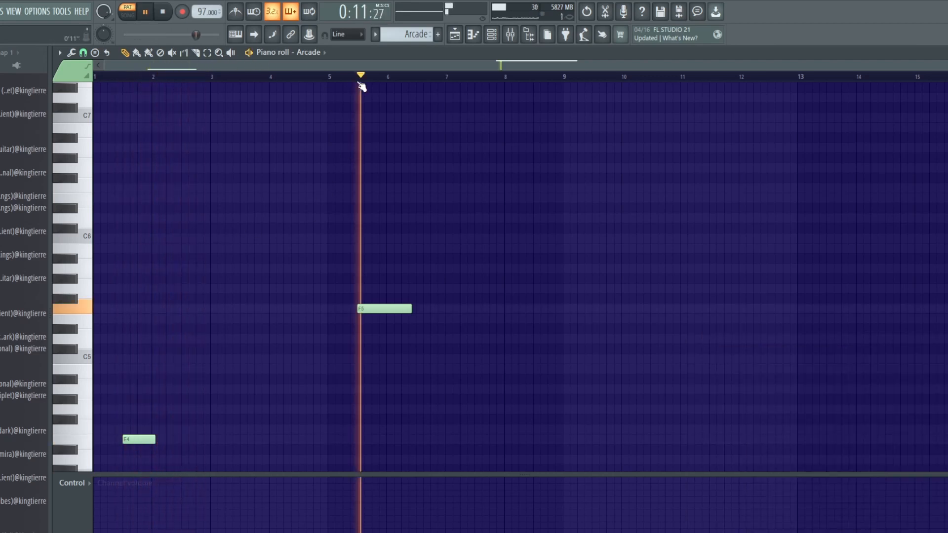
- Compare the Arcade mixer track during playback with its effects enabled and bypassed
left_click(510, 34)
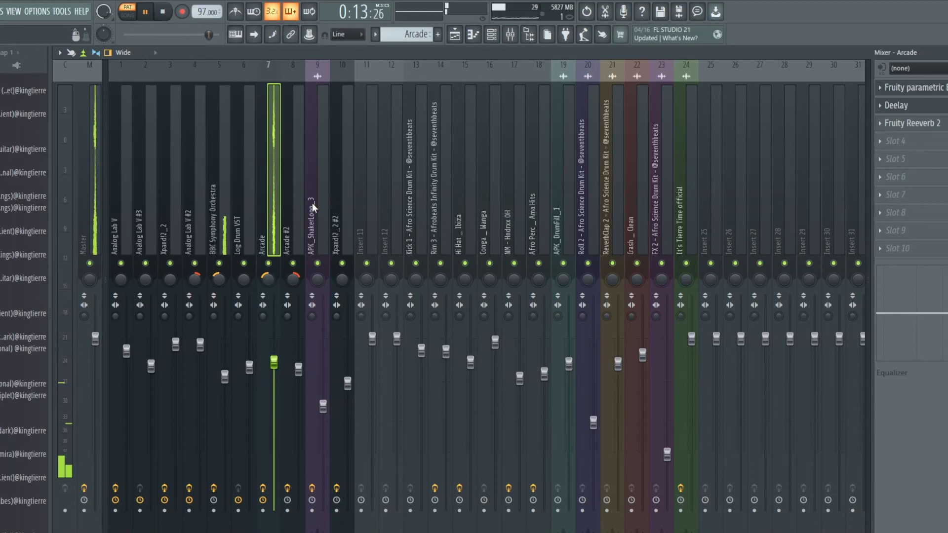
key("space")
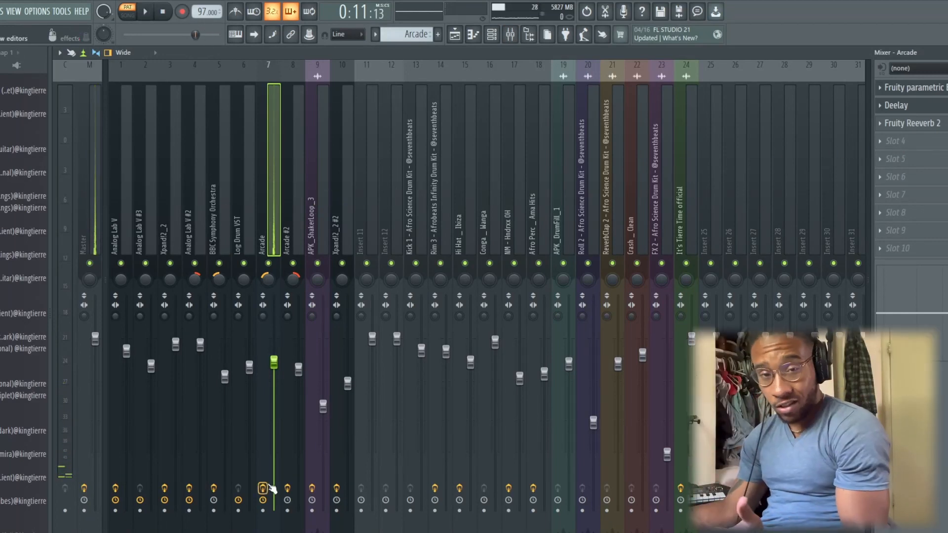
key("space")
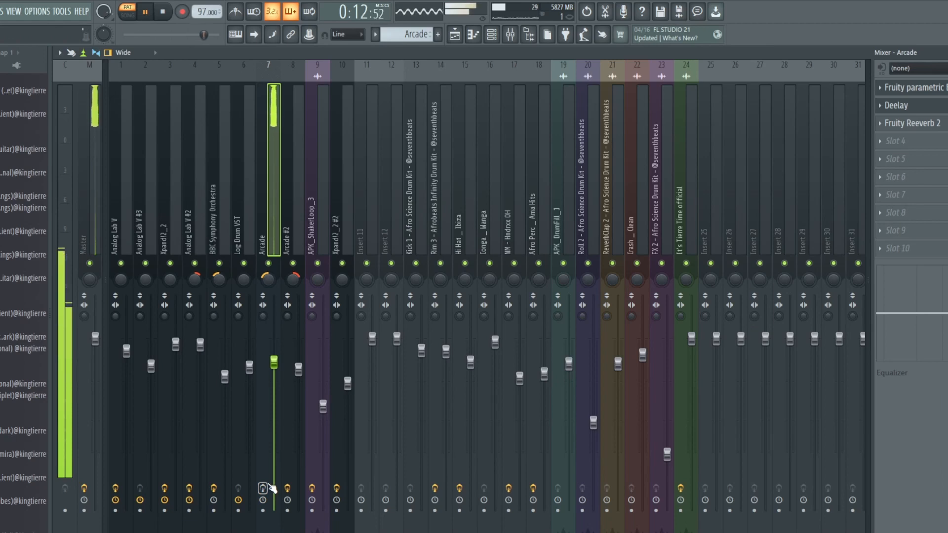
key("space")
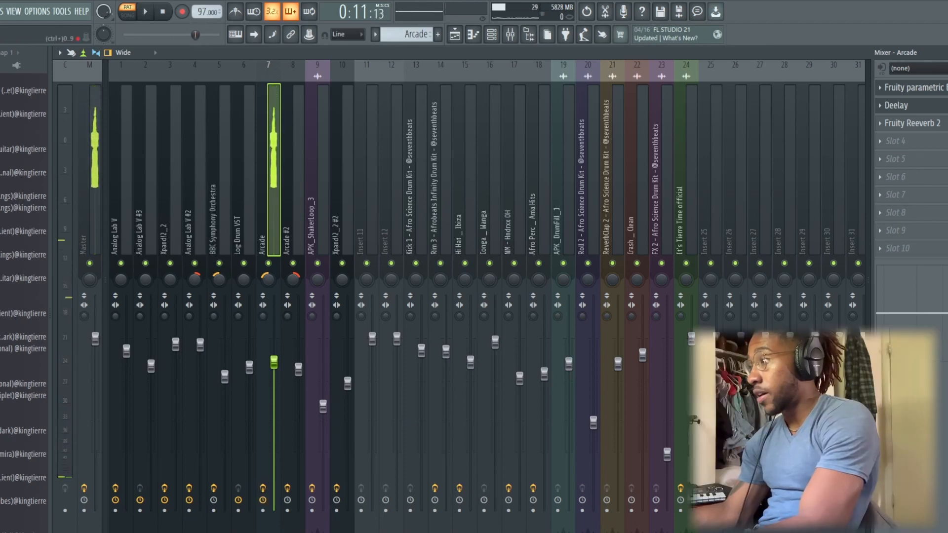
- Examine the Fruity parametric EQ 2 curve and the Deelay settings on the Arcade mixer track
left_click(941, 92)
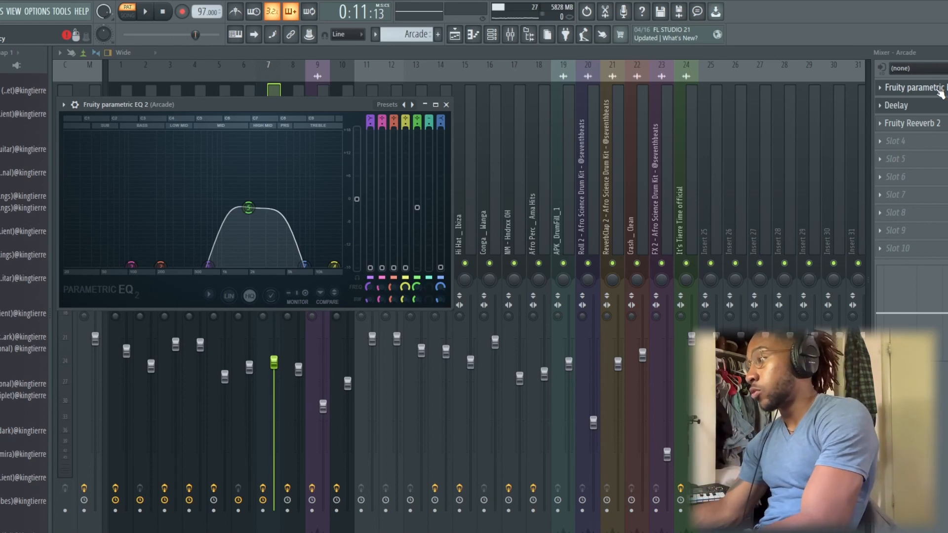
left_click(934, 107)
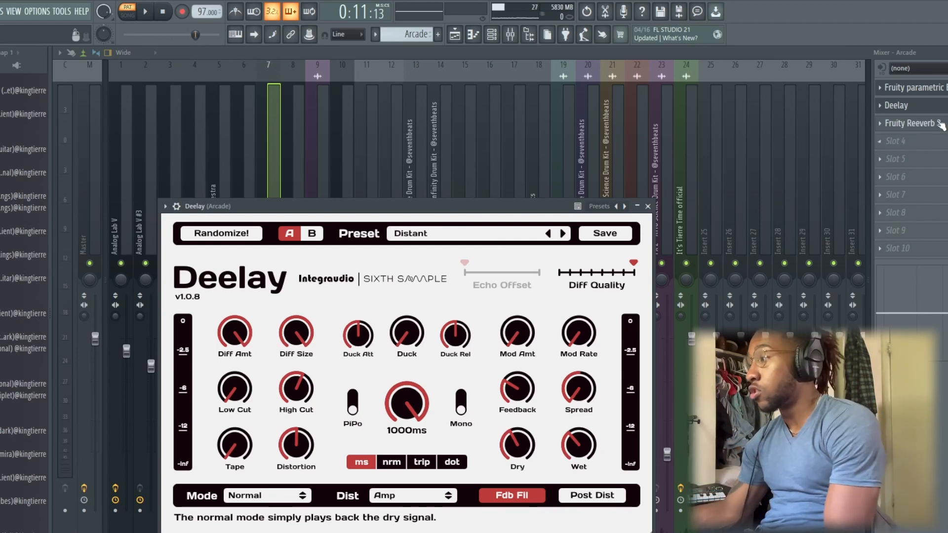
key("Escape")
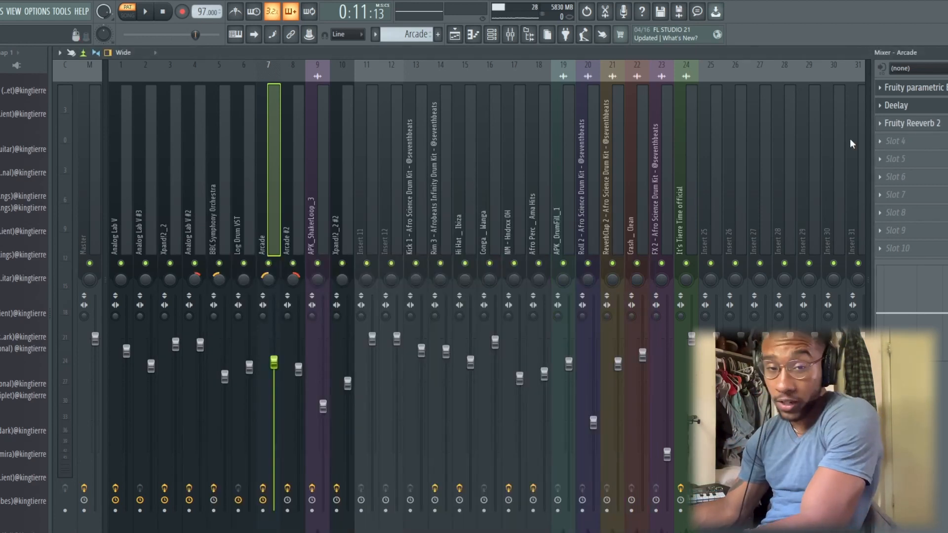
- Examine the Fruity Reeverb 2 settings on the Arcade mixer track while playing the pattern, and close the effect
key("space")
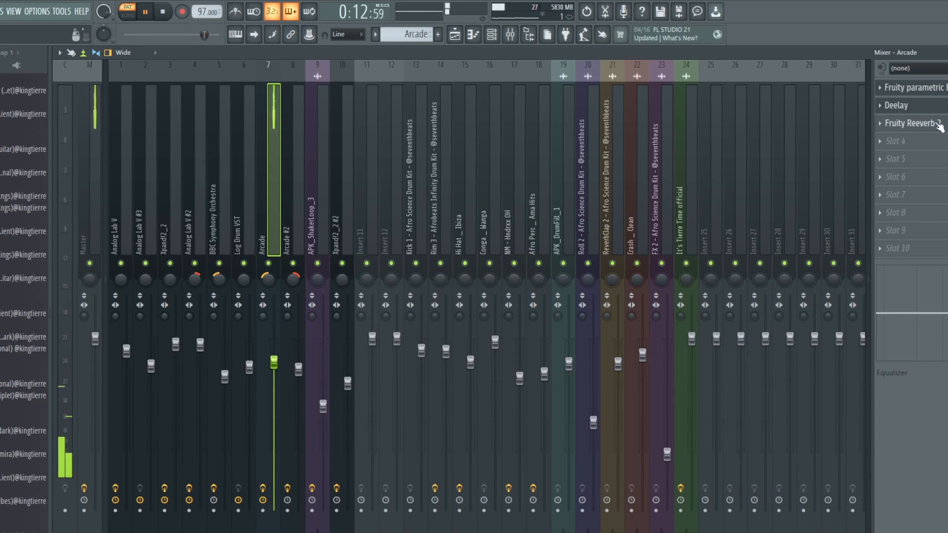
key("space")
left_click(940, 122)
key("space")
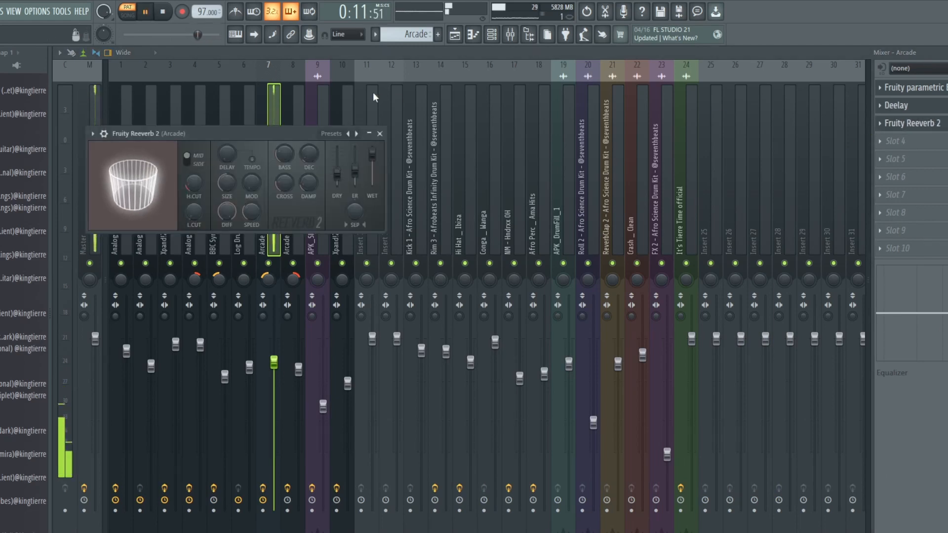
left_click(379, 133)
key("space")
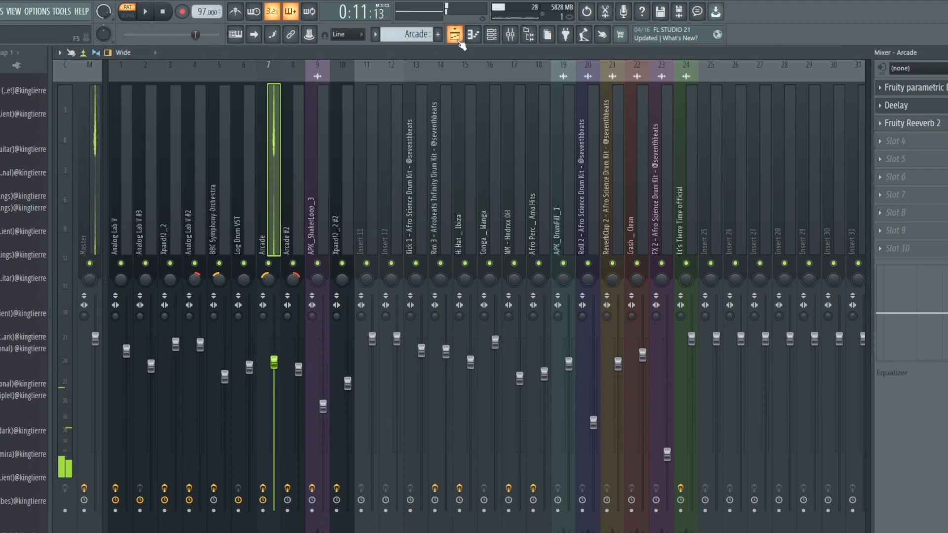
- Return to the playlist, unmute track 8 and place the playhead at bar 9
left_click(457, 39)
left_click(294, 72)
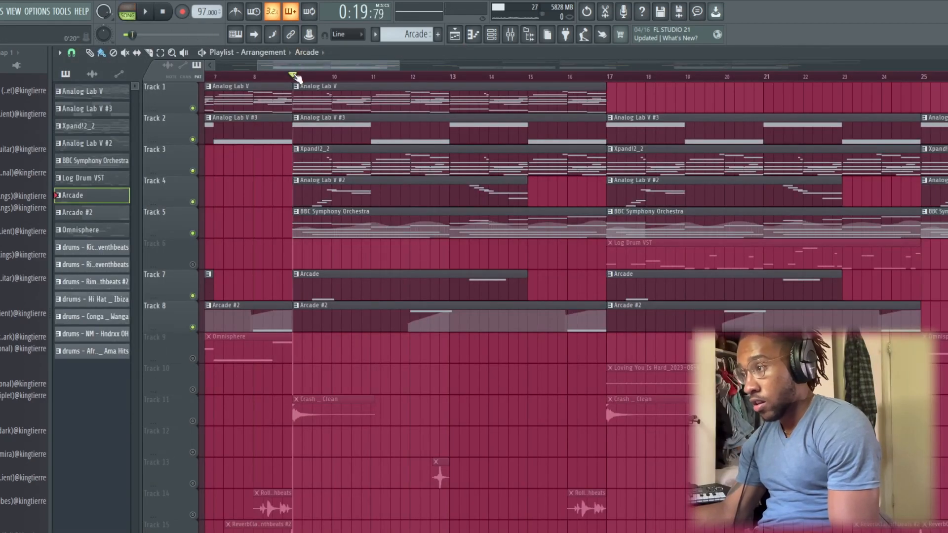
- Select the Arcade #2 pattern, check its instrument's preset and settings, and close the instrument window
left_click(492, 34)
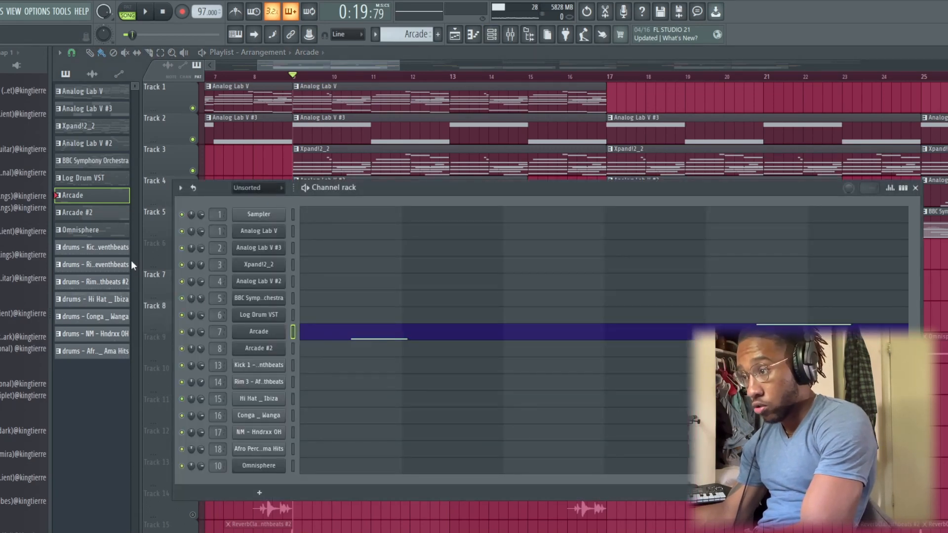
left_click(117, 213)
left_click(498, 35)
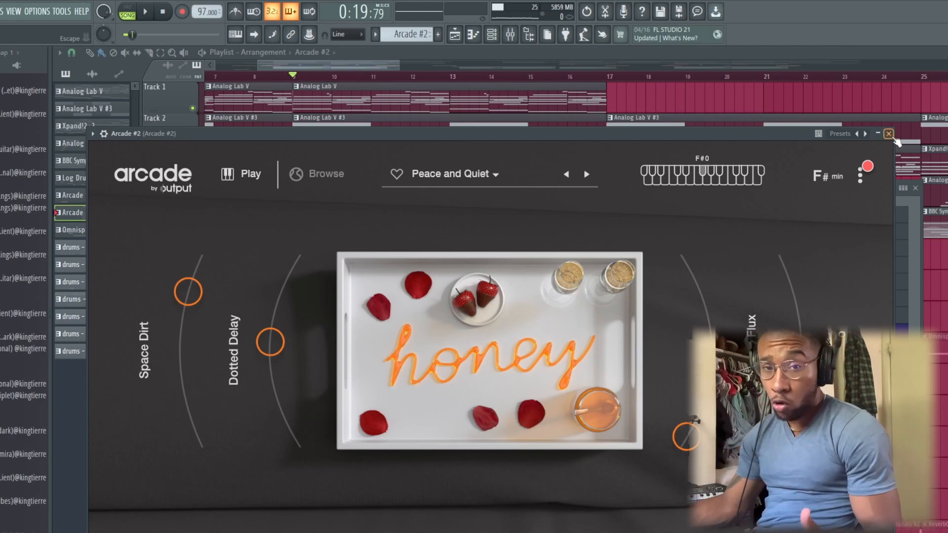
left_click(889, 134)
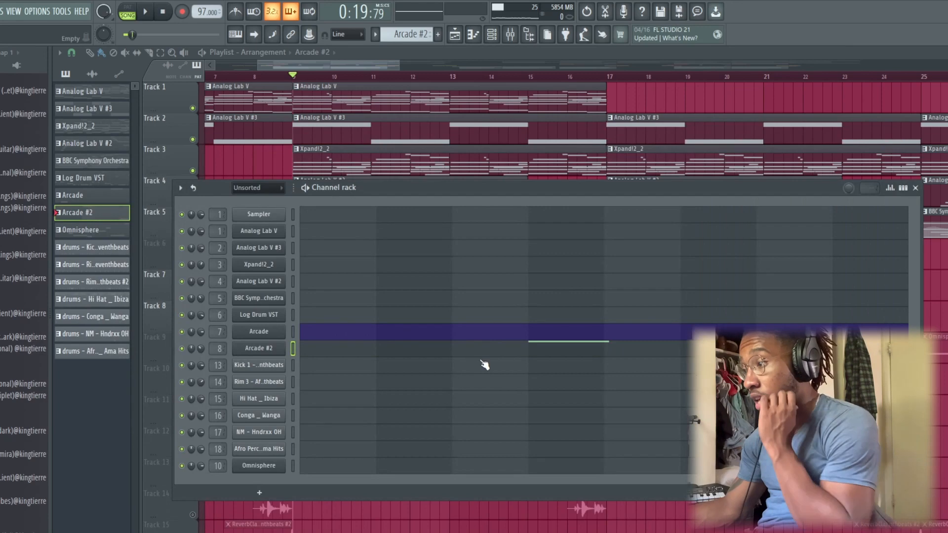
- Open the Arcade #2 piano roll and listen in pattern mode to its notes and rising volume at bars 4 and 8
left_click(488, 351)
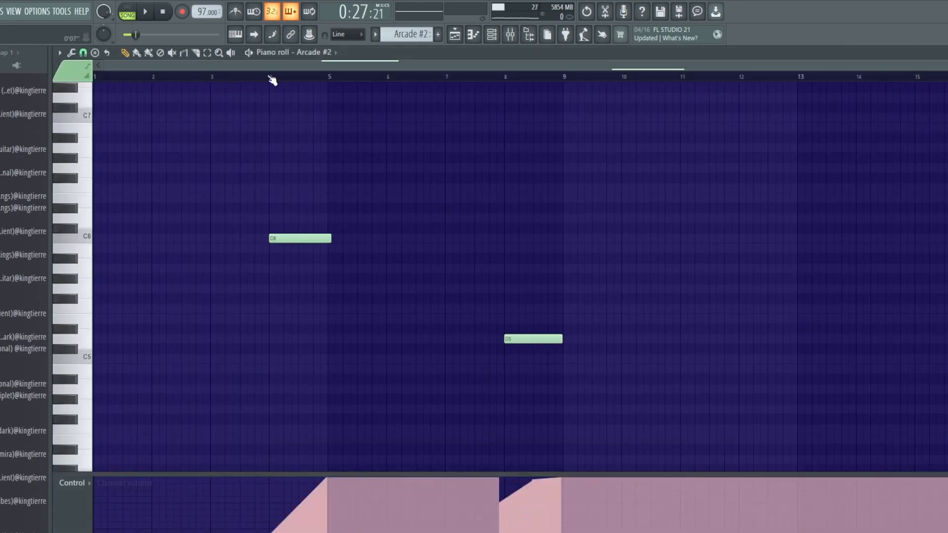
left_click(271, 78)
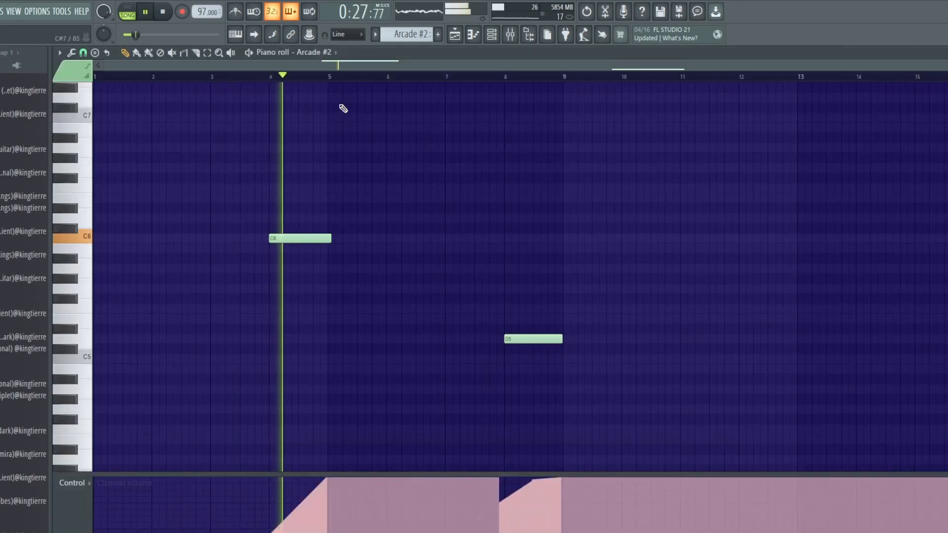
left_click(128, 11)
left_click(270, 78)
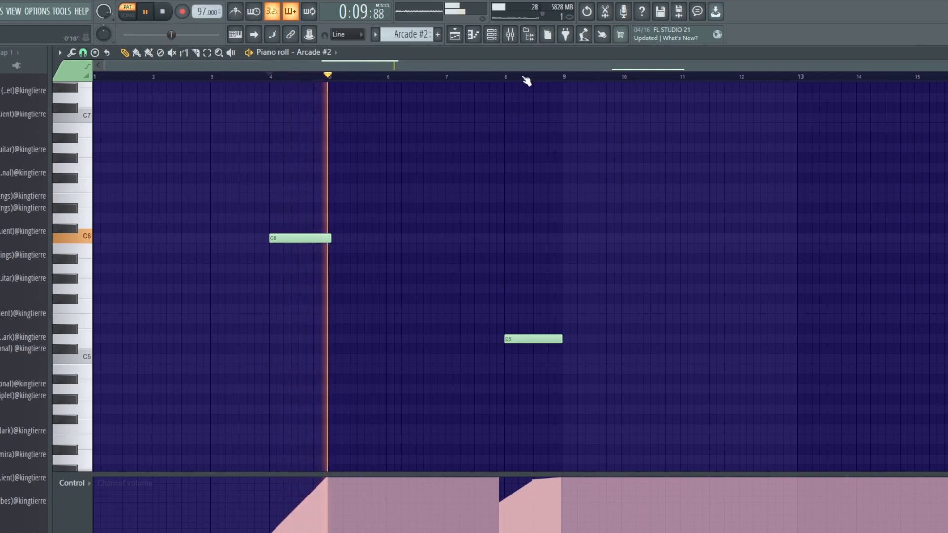
left_click(507, 77)
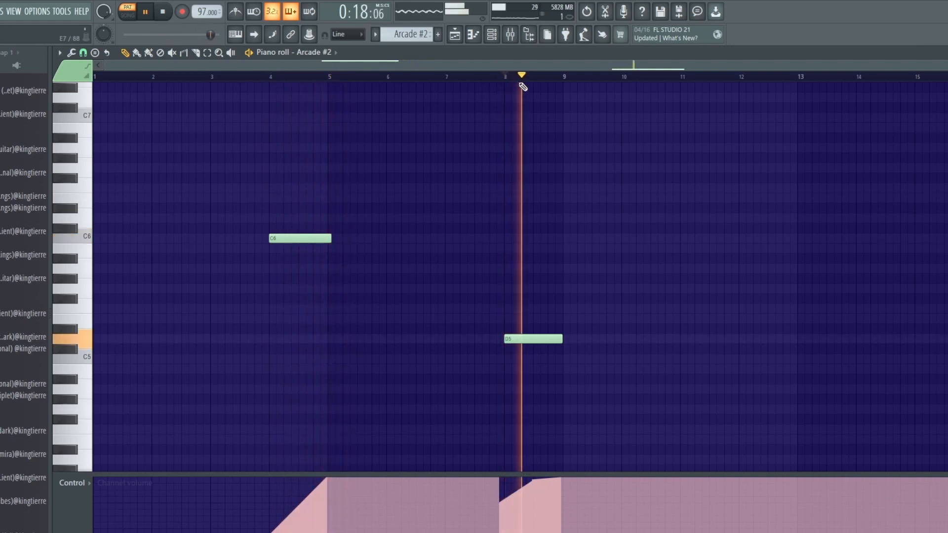
key("space")
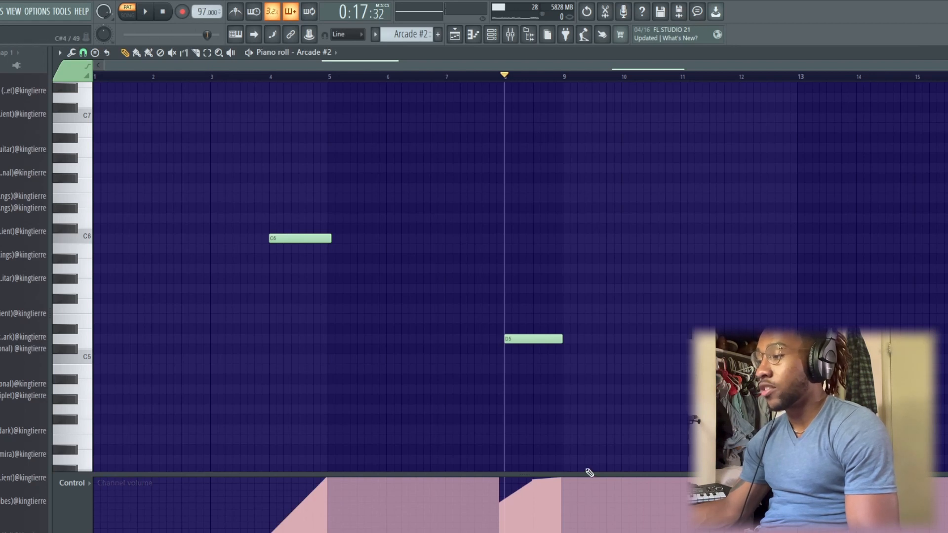
- Examine the Deelay and Fruity Reeverb 2 effects on the Arcade #2 mixer track, and close them
left_click(510, 34)
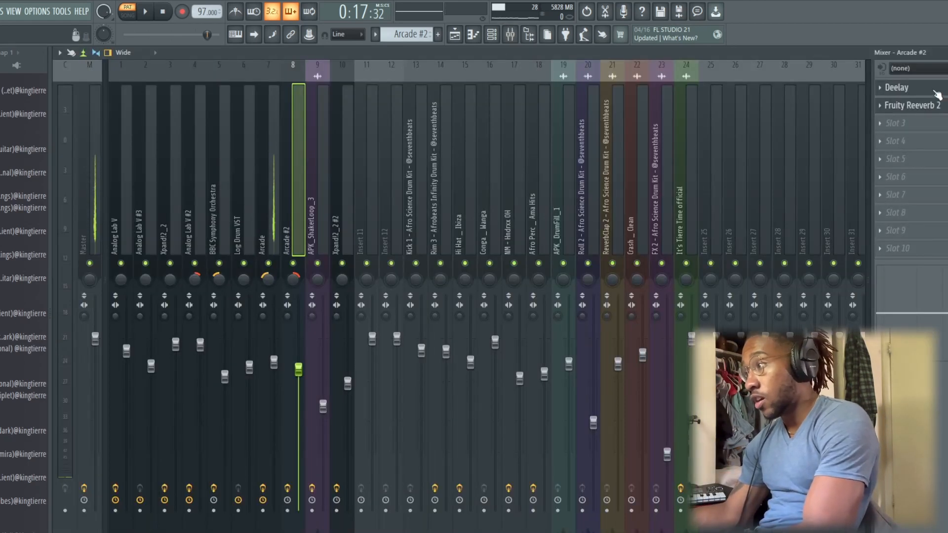
left_click(906, 88)
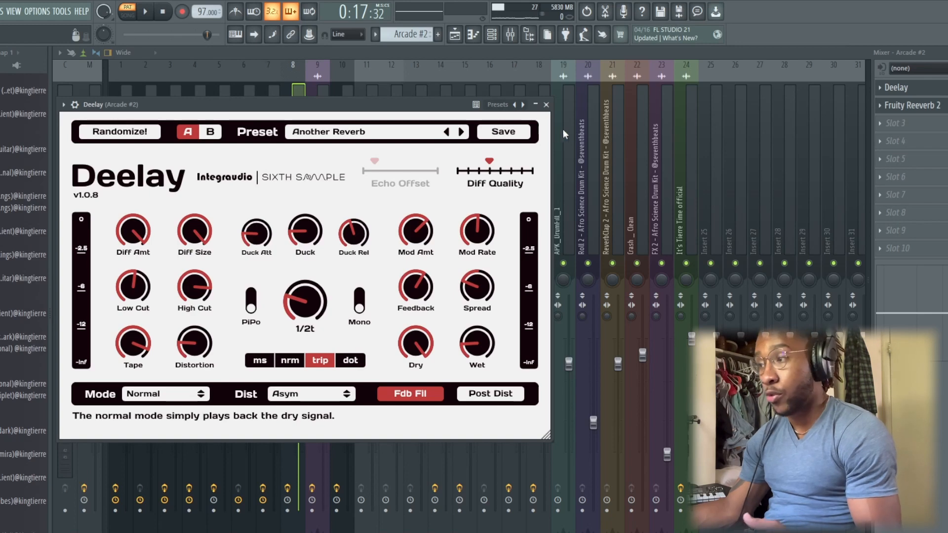
left_click(921, 106)
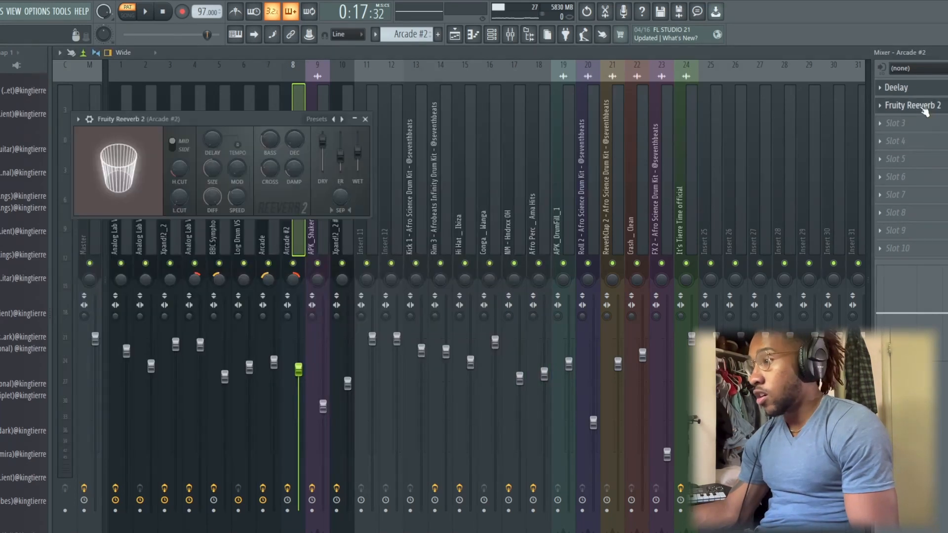
left_click(365, 119)
- Play the arrangement in song mode from bar 9 and examine how the unmuted tracks combine in the playlist
left_click(460, 34)
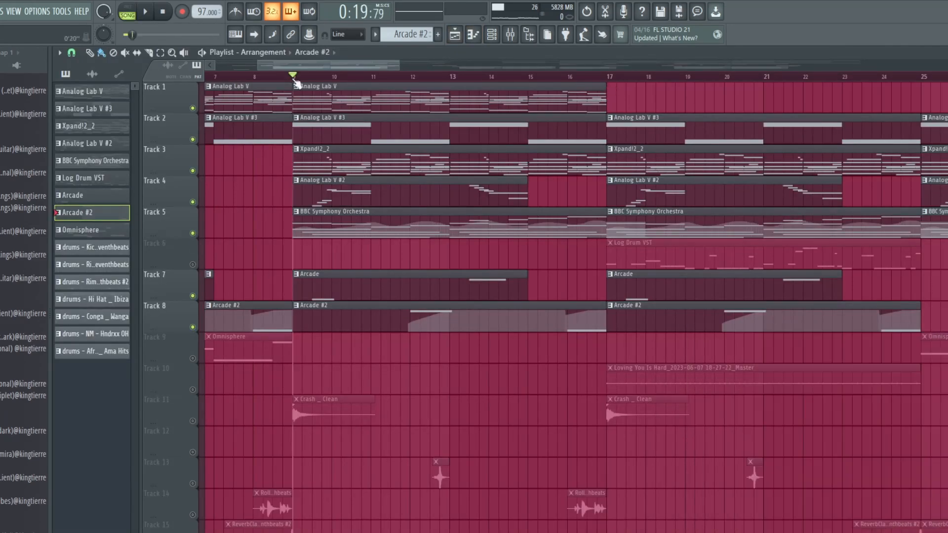
key("space")
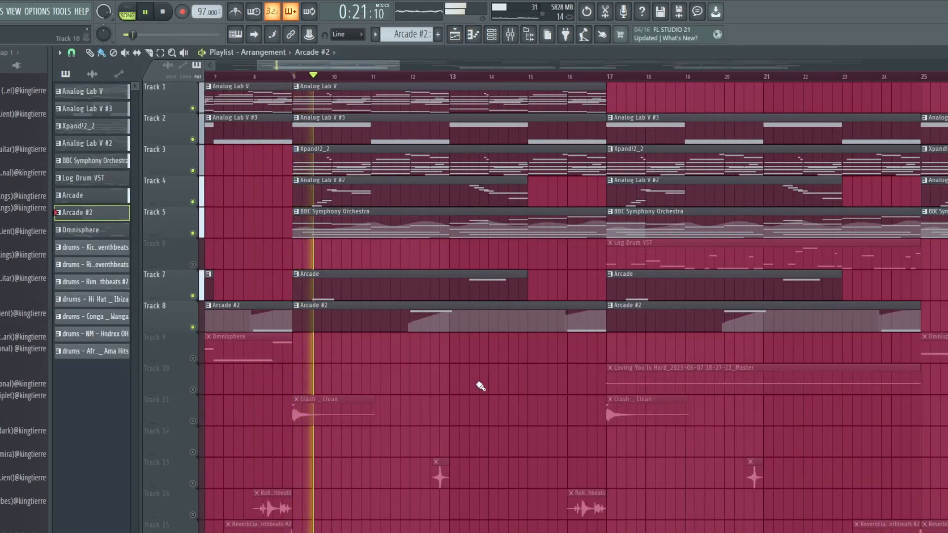
scroll(526, 397, "down", 2)
scroll(529, 398, "down", 2)
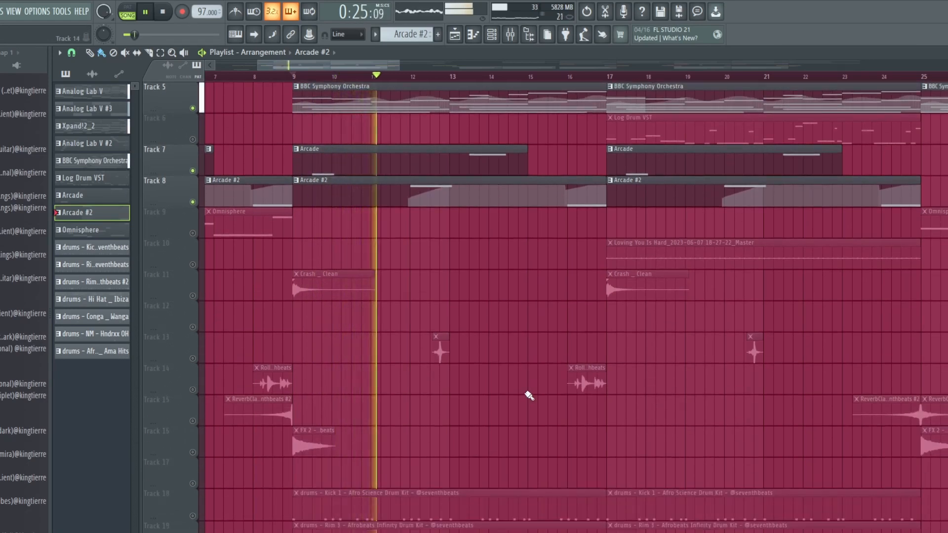
scroll(528, 396, "up", 2)
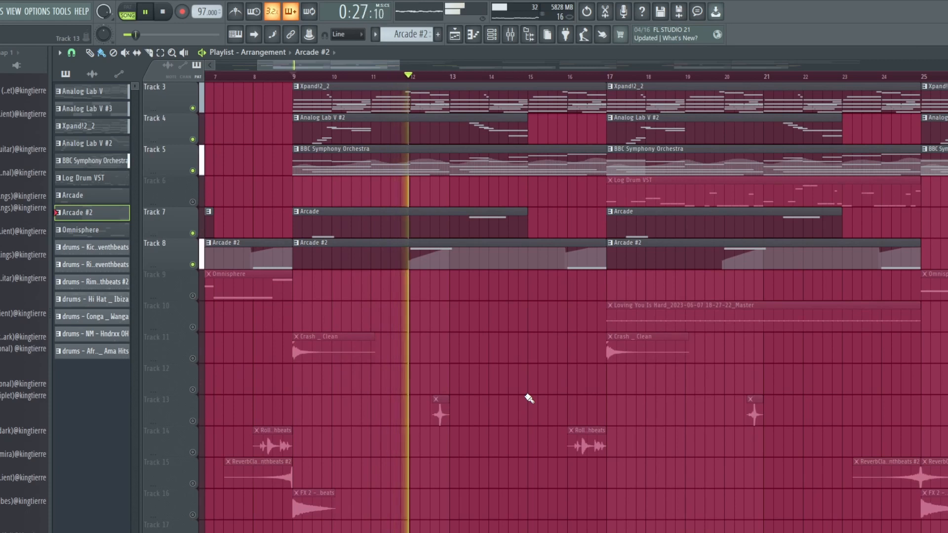
scroll(529, 397, "up", 2)
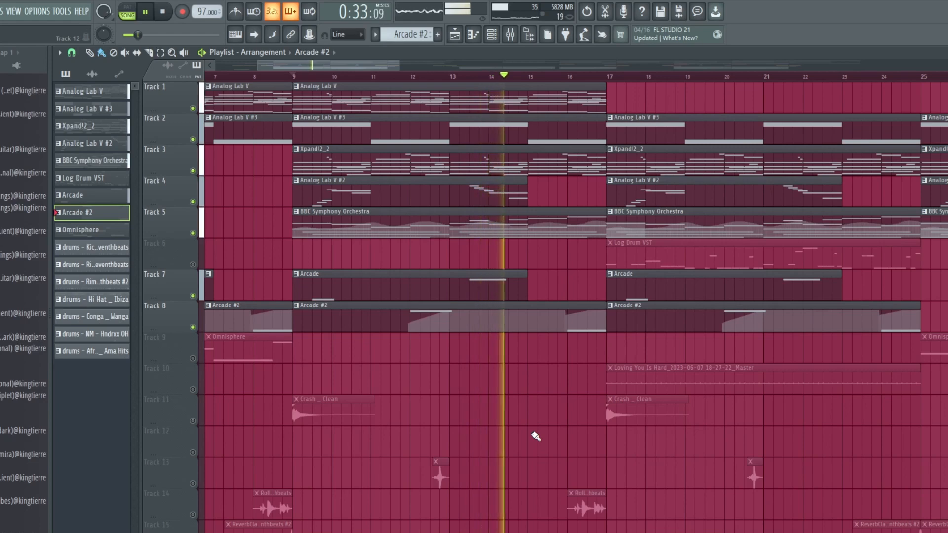
scroll(535, 436, "down", 4)
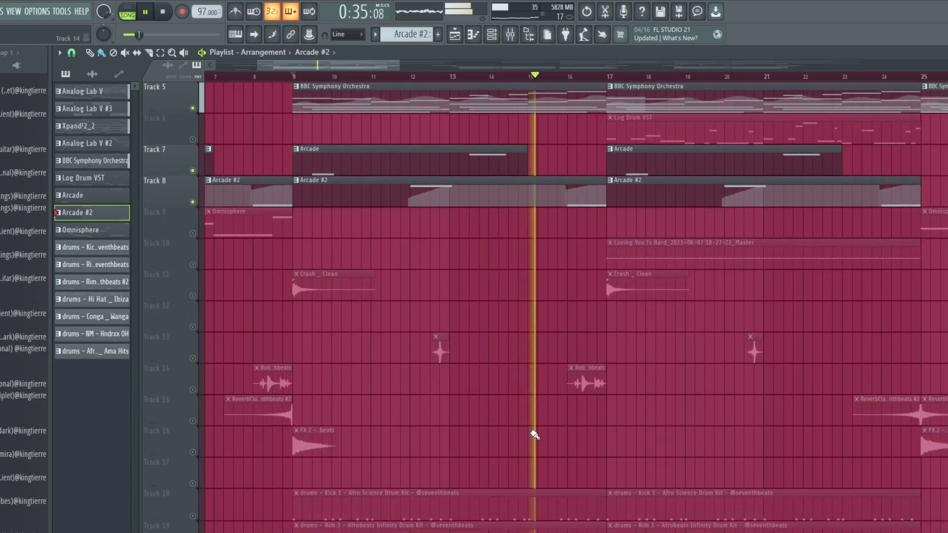
- Look over the playlist's muted drum and effect tracks during song playback, and stop the playback
scroll(538, 356, "down", 2)
scroll(529, 323, "down", 3)
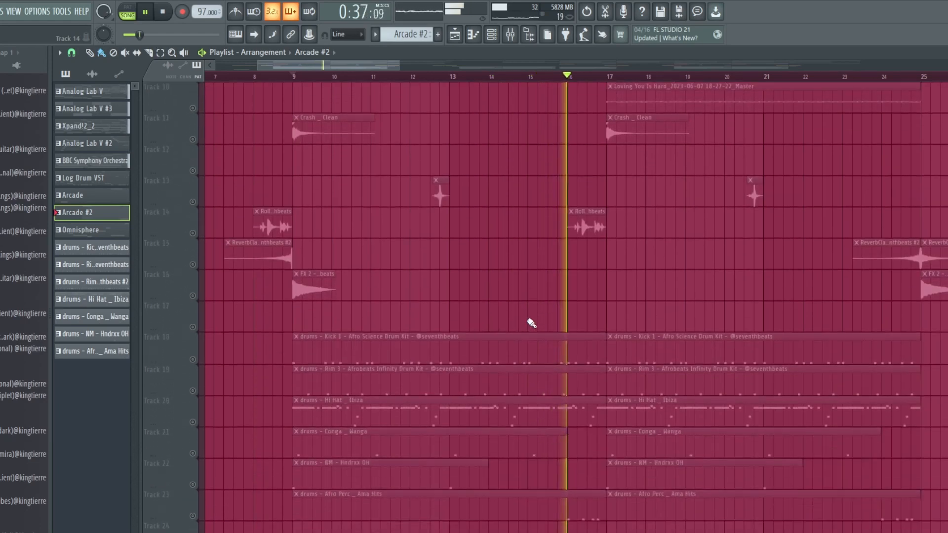
scroll(531, 323, "up", 9)
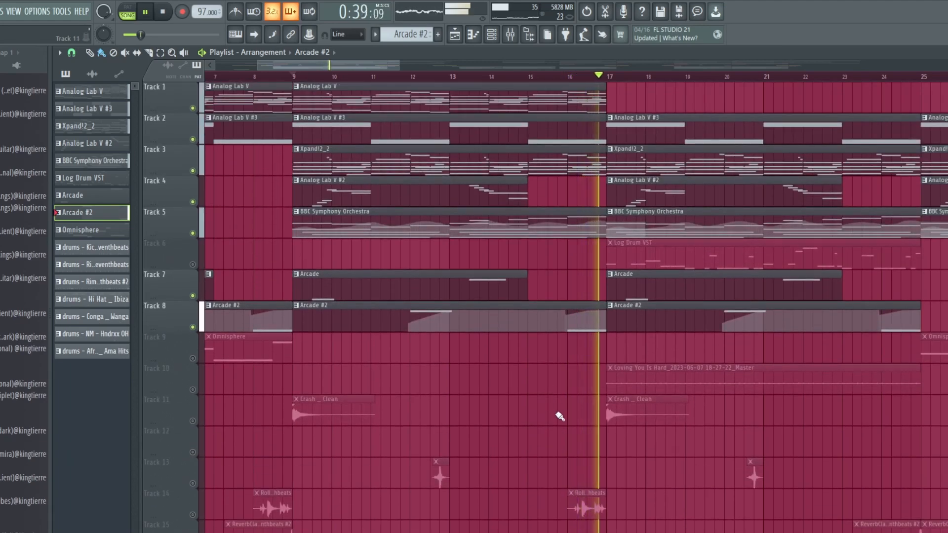
key("space")
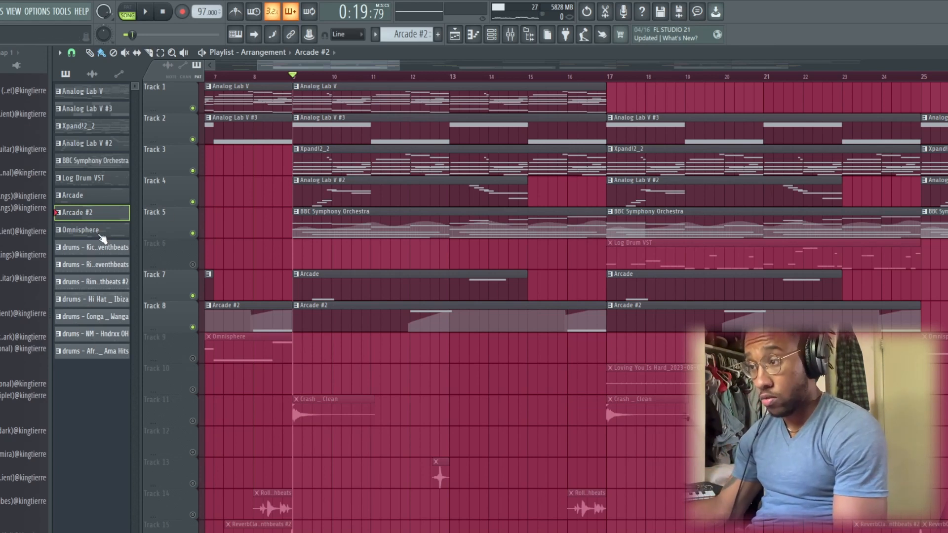
- Unmute the Log Drum VST track, check the preset and settings of its instrument, and close the instrument window
left_click(193, 265)
left_click(716, 255)
left_click_drag(382, 66, 463, 77)
left_click(492, 34)
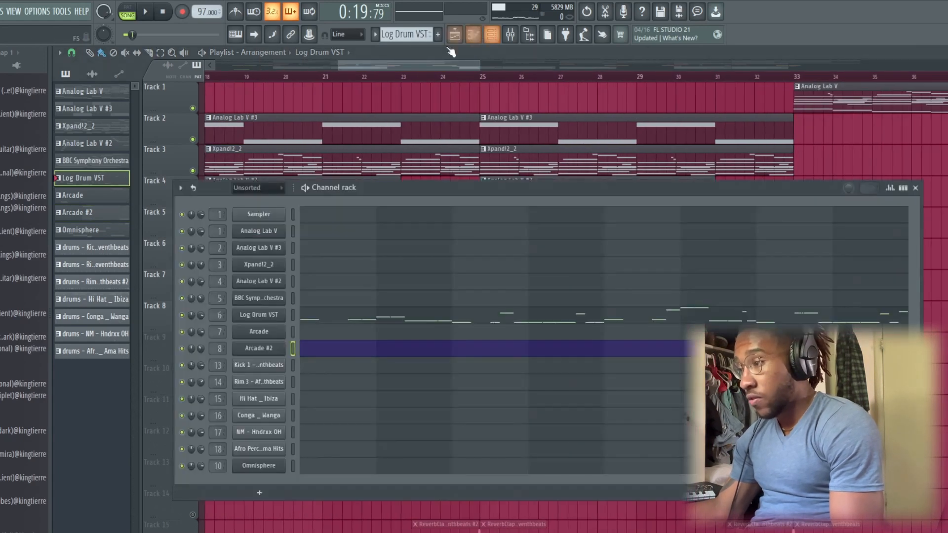
left_click(279, 319)
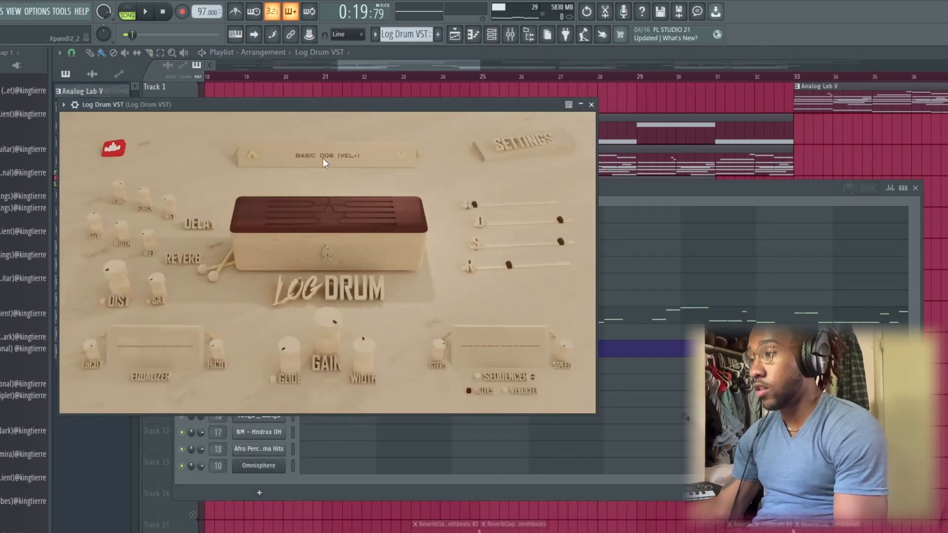
left_click(592, 104)
- Play the Log Drum VST pattern in pattern mode, listen to its notes in the piano roll, and stop playback
left_click(131, 12)
key("space")
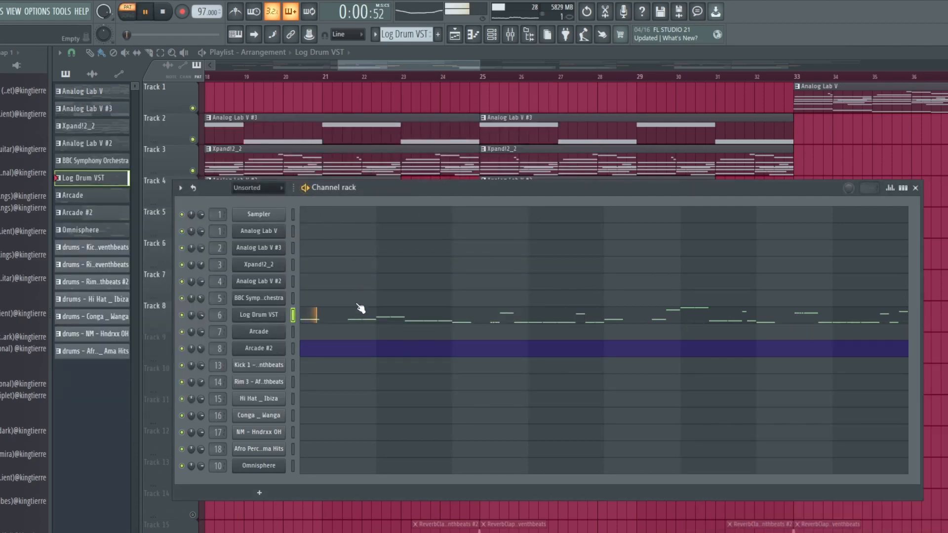
left_click(362, 320)
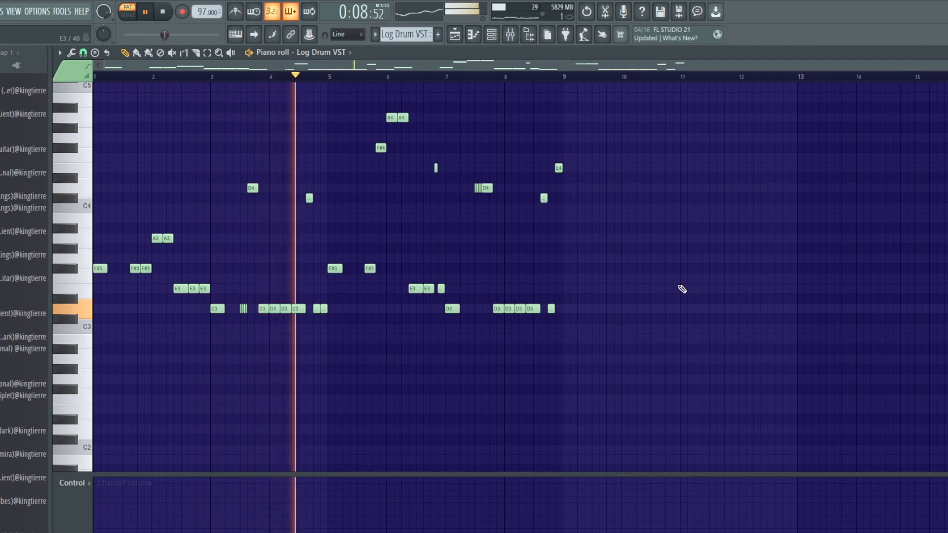
scroll(682, 289, "up", 1)
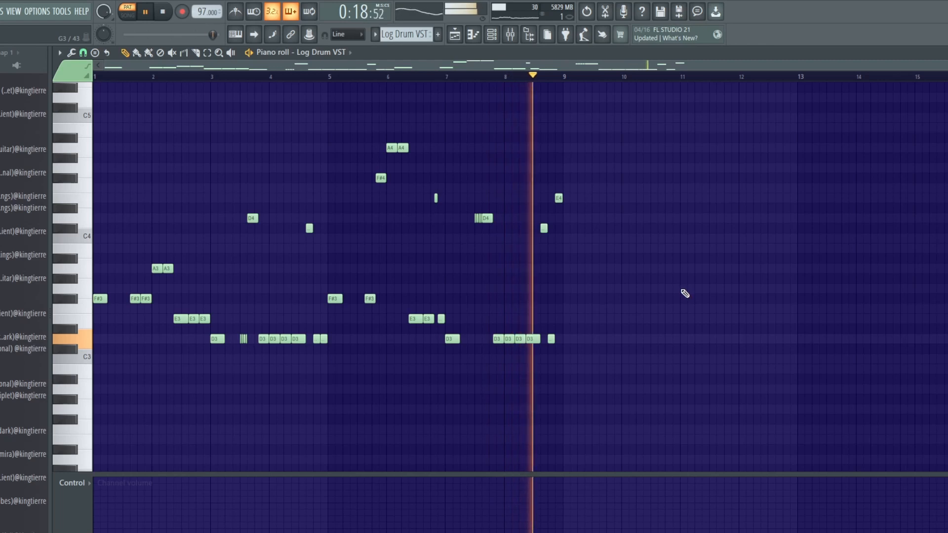
key("space")
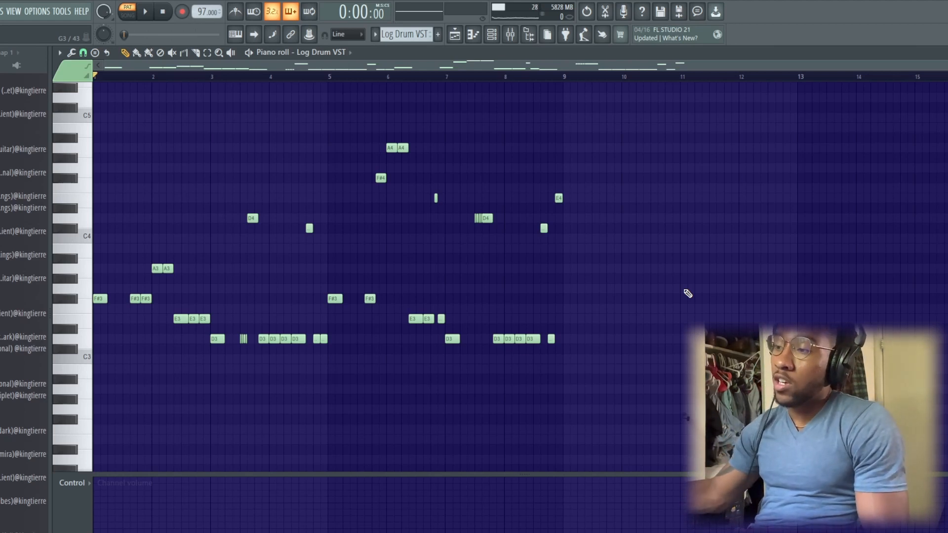
- Examine the Log Drum VST notes up close in the piano roll and play the pattern from bar 3
mouse_move(85, 185)
left_mouse_down()
mouse_move(85, 116)
mouse_move(73, 287)
mouse_move(129, 67)
left_mouse_up()
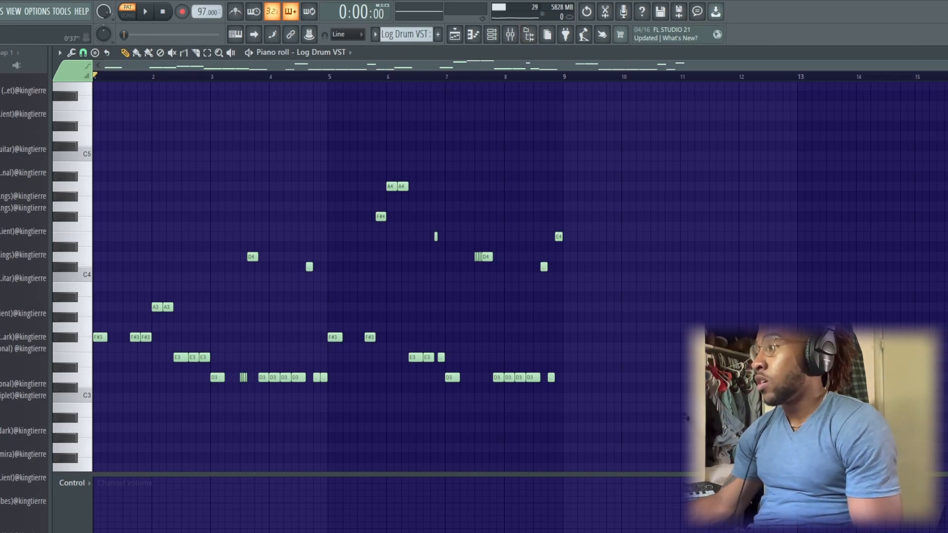
left_click_drag(947, 65, 872, 134)
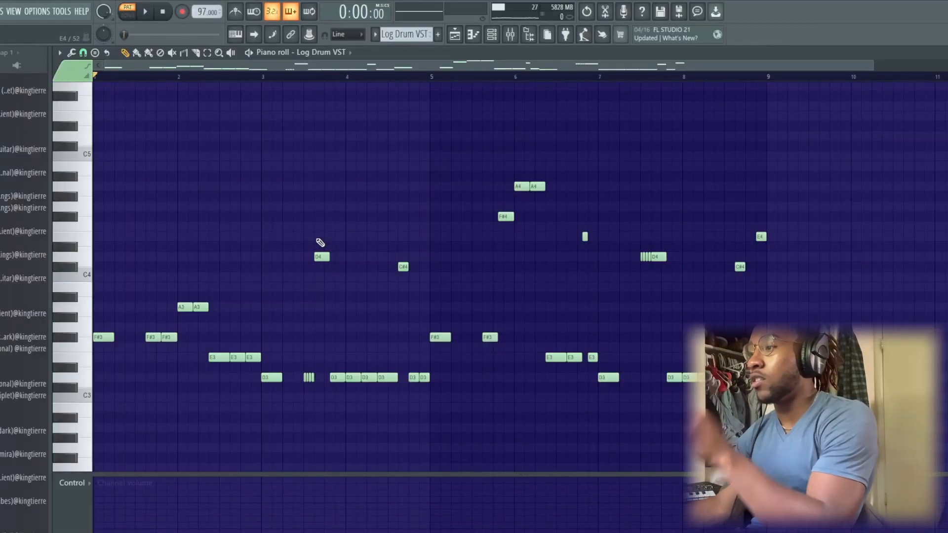
left_click(264, 77)
key("space")
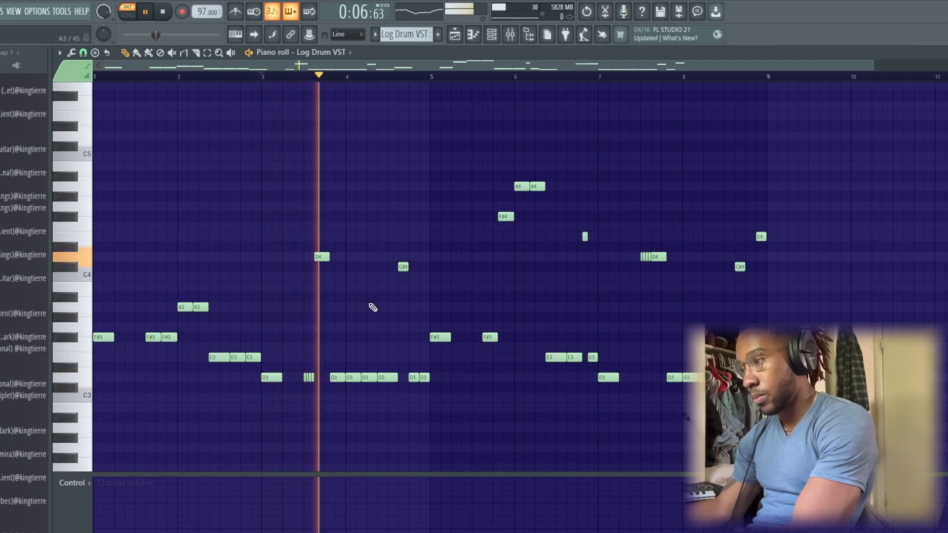
key("space")
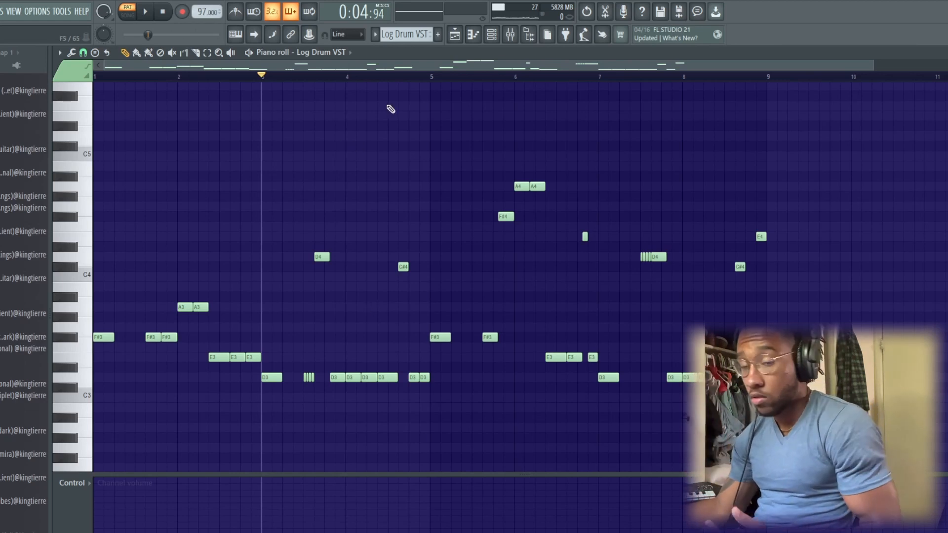
- Return to the playlist, select the Omnisphere pattern, check its instrument's patch, and close the instrument window
left_click(455, 34)
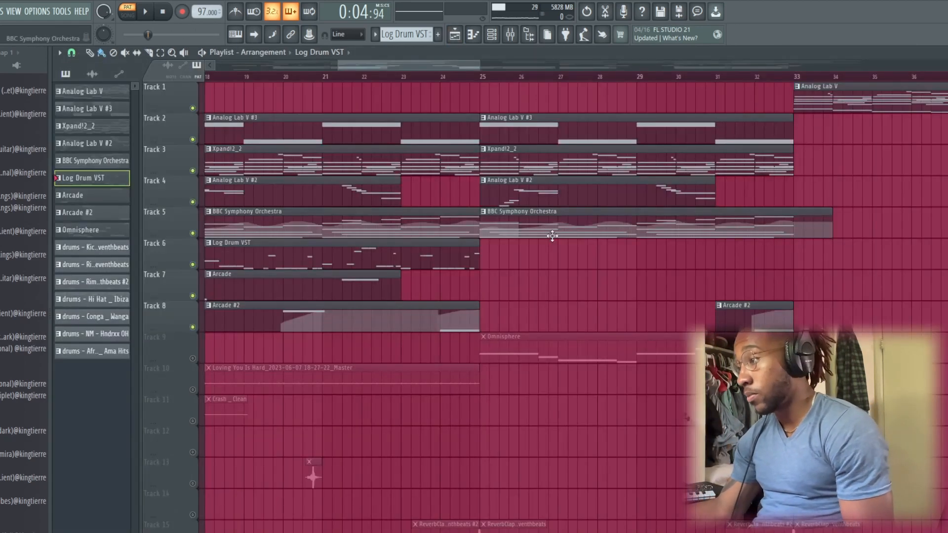
mouse_move(462, 64)
left_mouse_down()
mouse_move(445, 69)
mouse_move(459, 71)
left_mouse_up()
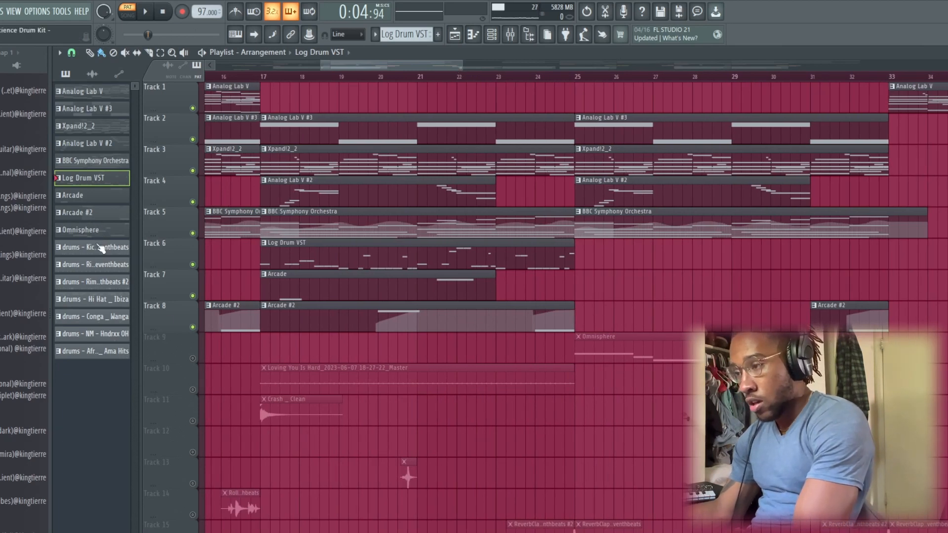
left_click(492, 40)
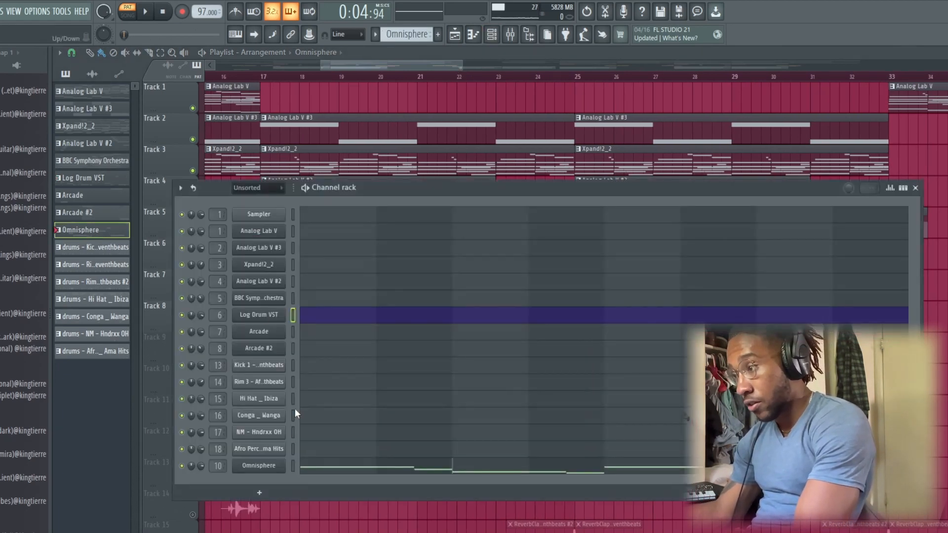
left_click(263, 465)
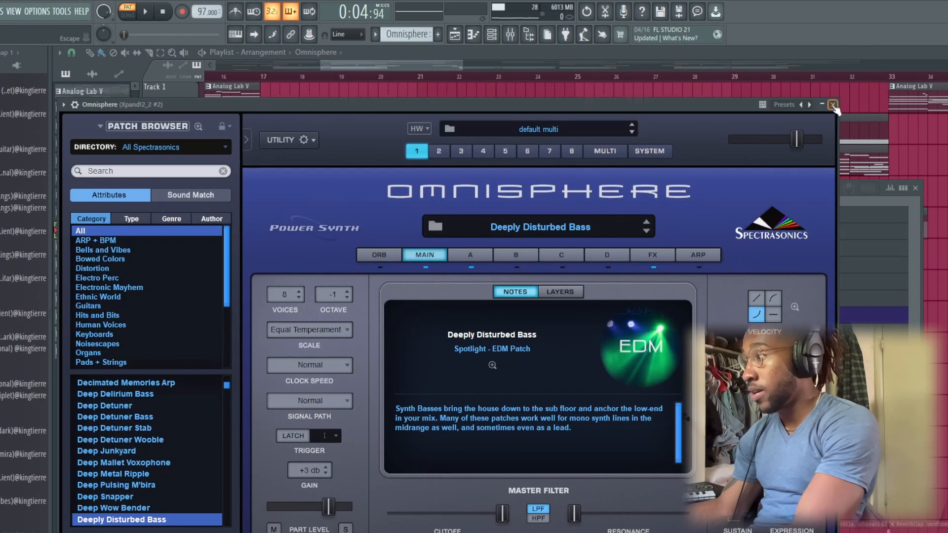
left_click(833, 105)
- Open the Omnisphere piano roll, listen to its notes in pattern mode, and return to the playlist
key("F7")
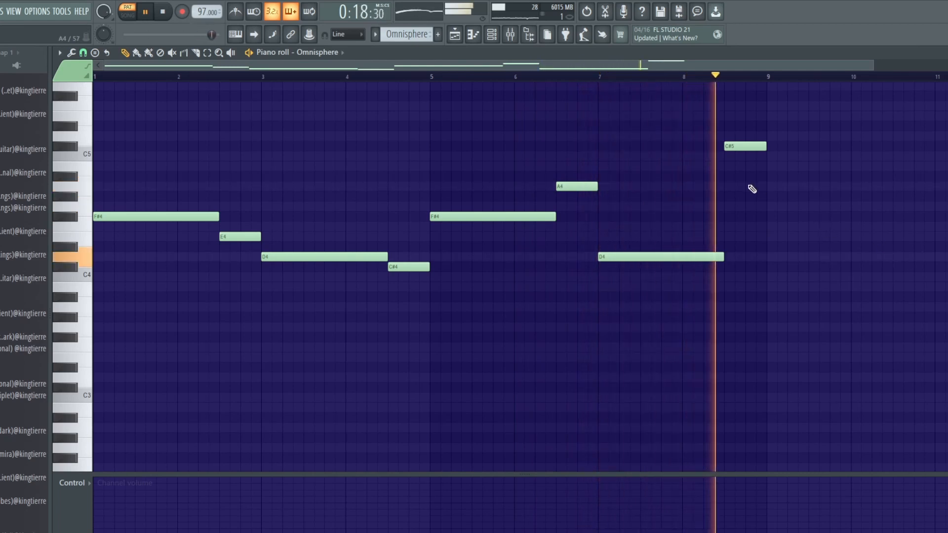
key("space")
left_click(457, 36)
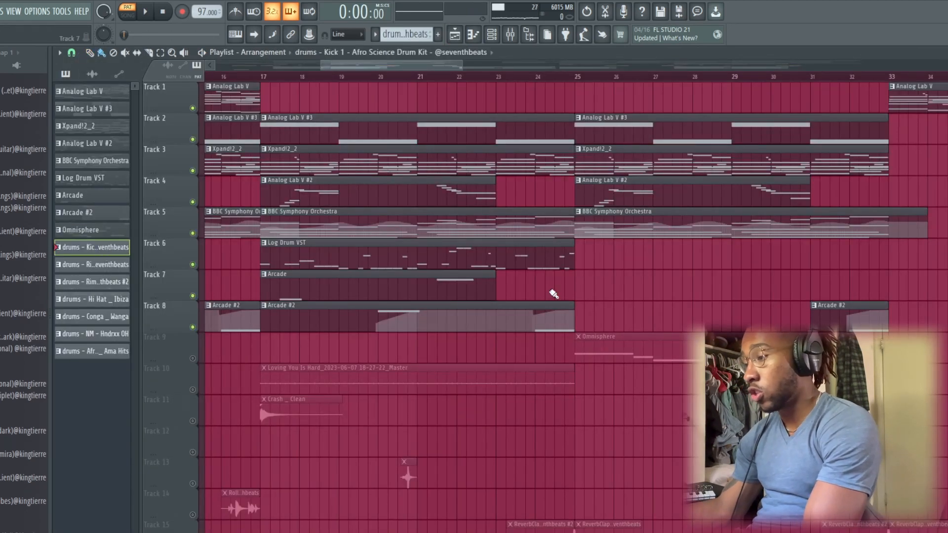
- Unmute the Kick 1 track and play it in song mode from bar 17, adding the metronome during playback
scroll(494, 402, "down", 2)
left_click_drag(459, 64, 437, 63)
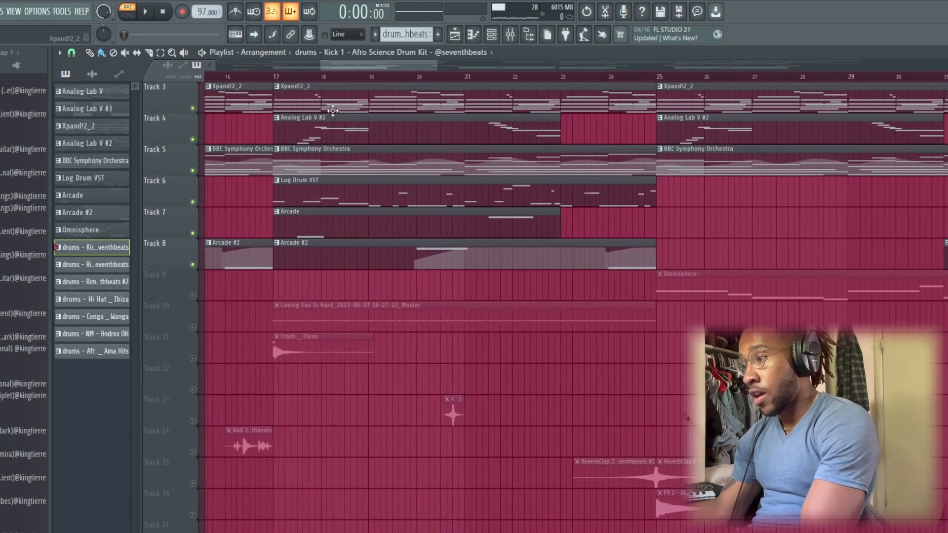
scroll(341, 370, "down", 11)
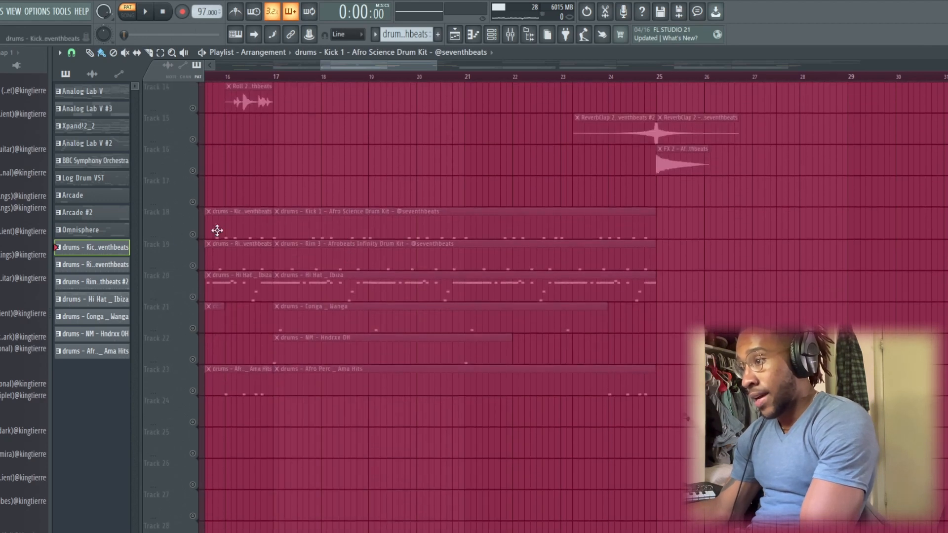
left_click(192, 234)
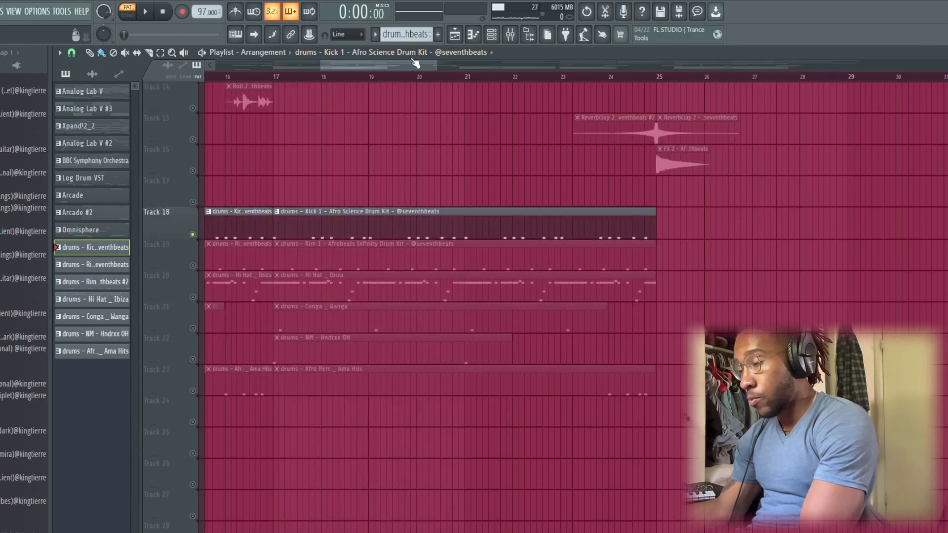
left_click(274, 77)
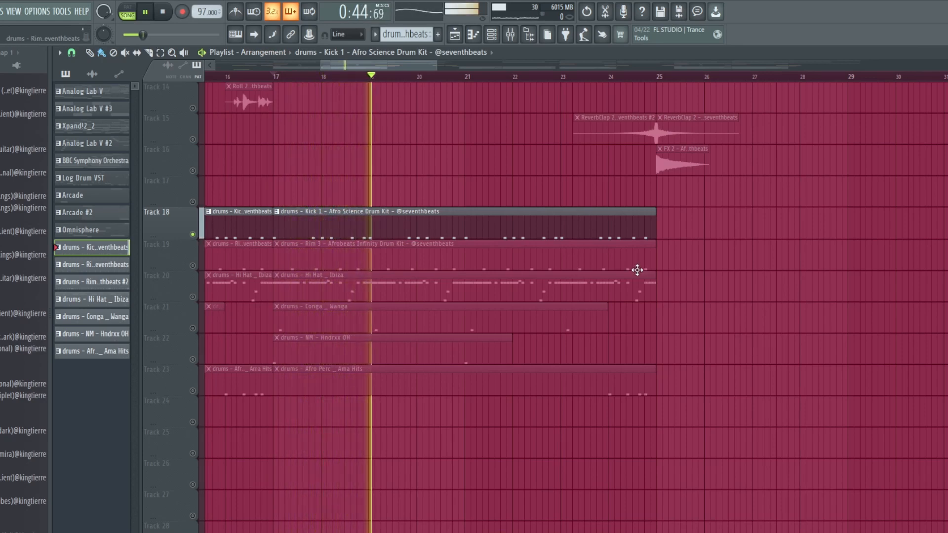
left_click(237, 13)
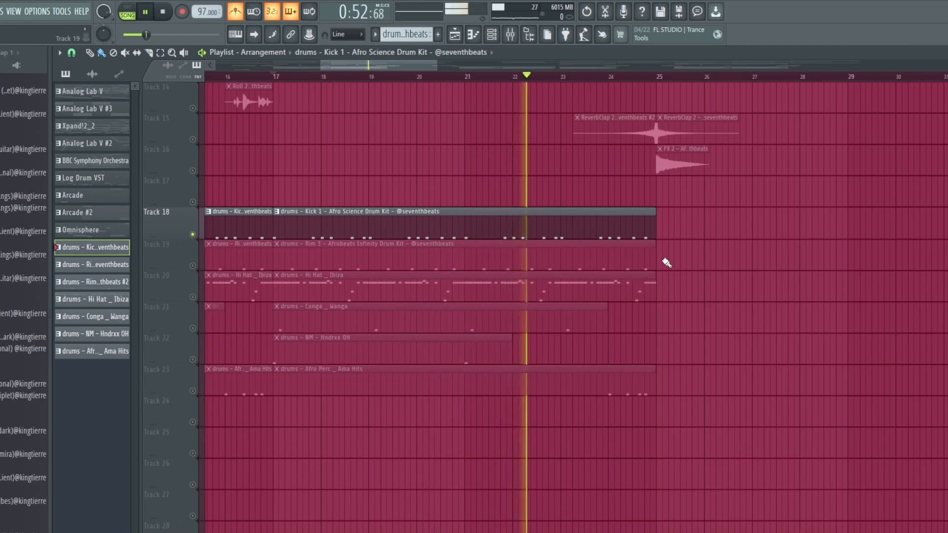
key("space")
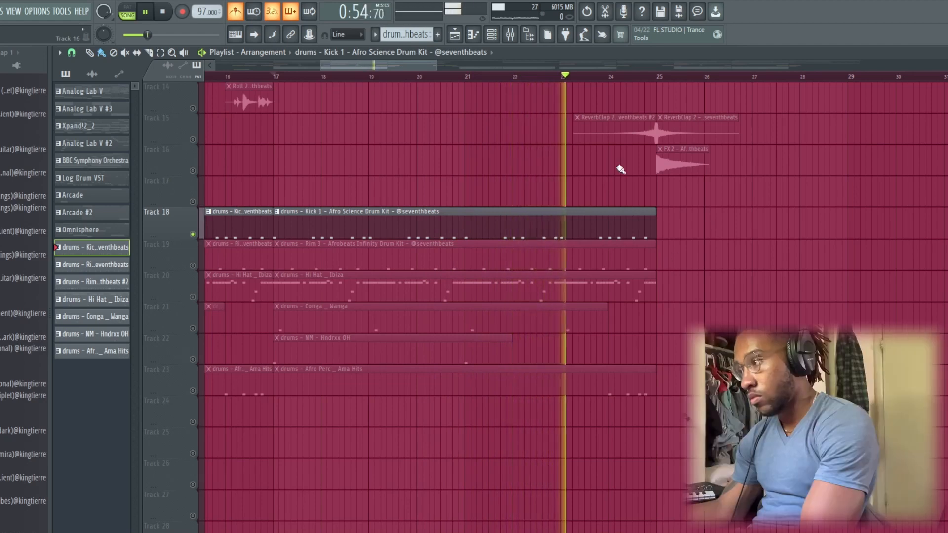
- Unmute the Rim 3 track and play its notes in the piano roll
left_click(193, 267)
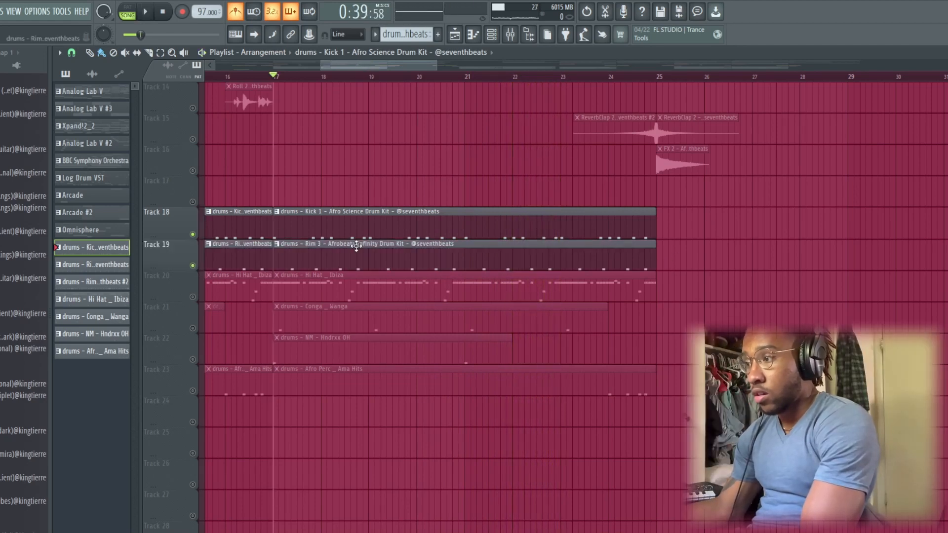
double_click(356, 246)
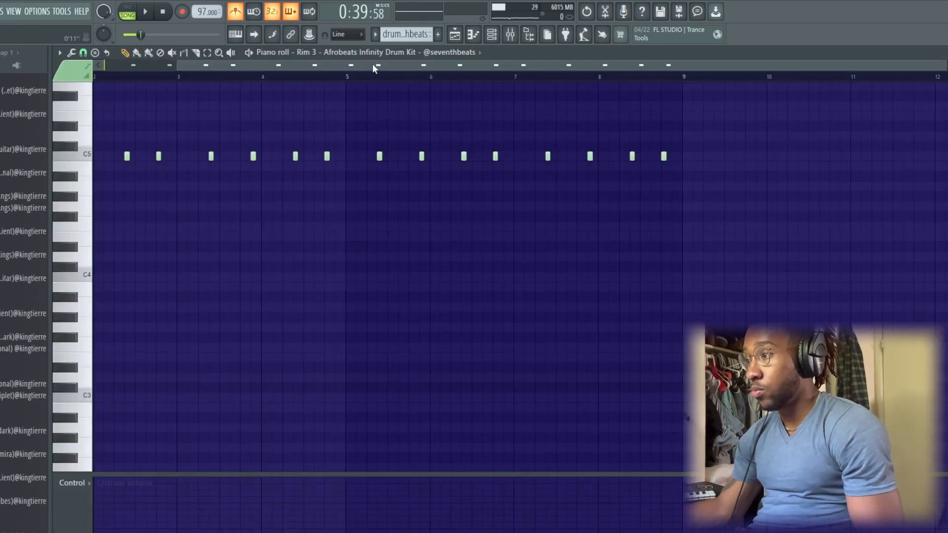
key("space")
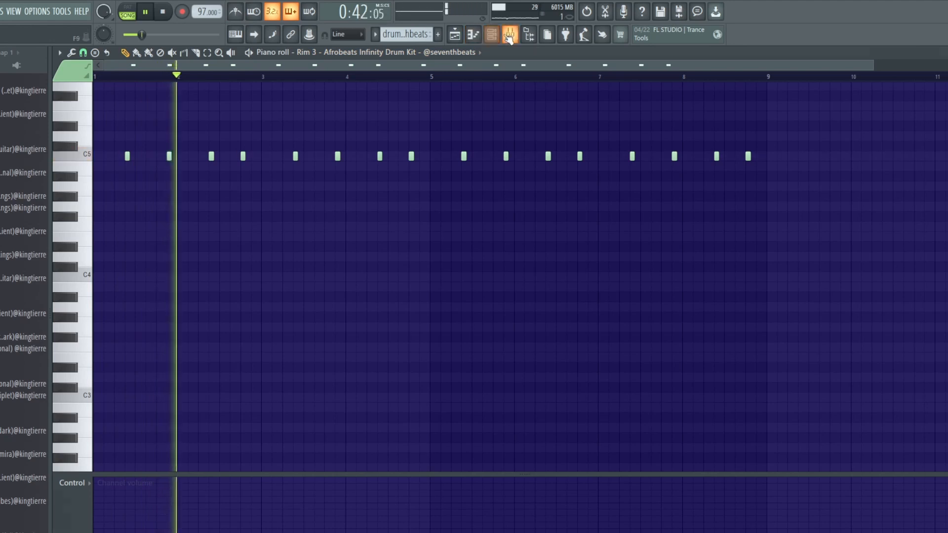
- Examine the Fruity Reeverb 2 settings on the Rim 3 mixer track and return to the playlist
key("F9")
left_click(437, 223)
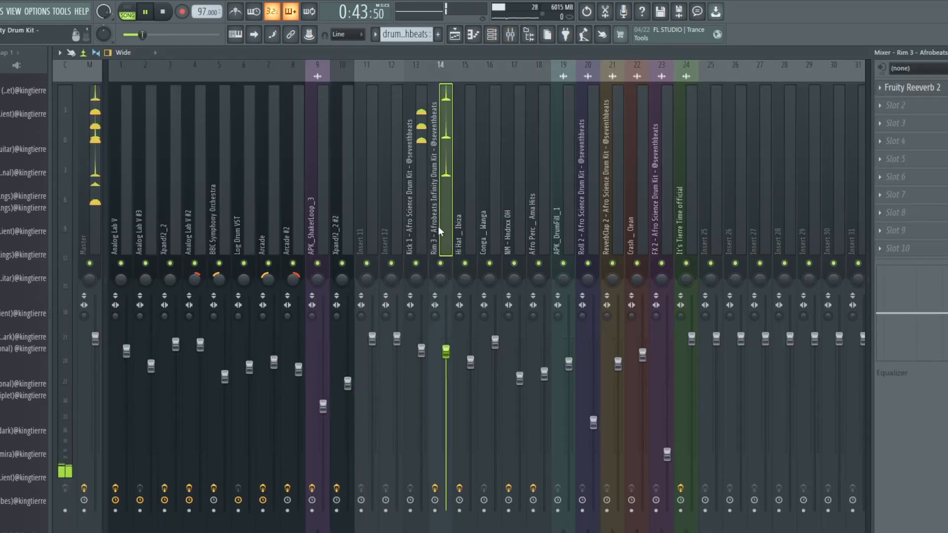
left_click(906, 88)
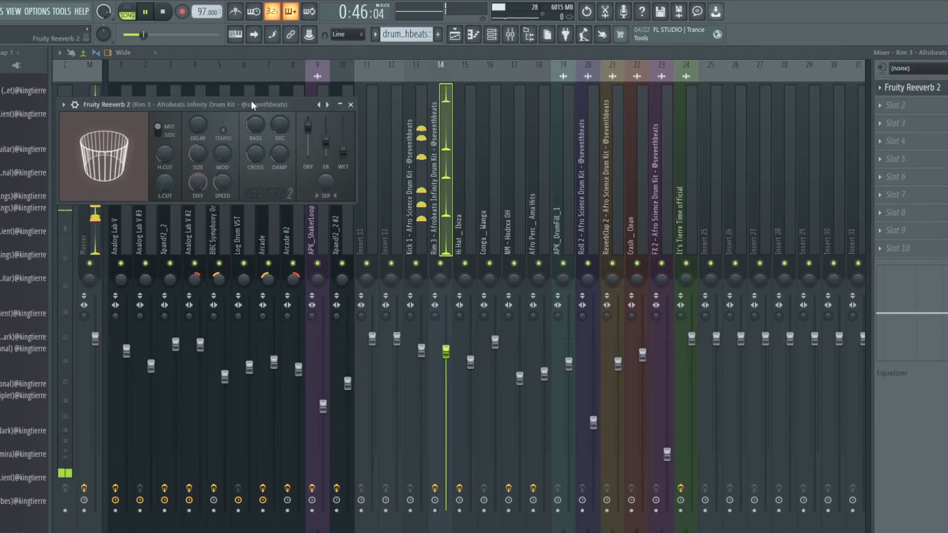
left_click_drag(250, 104, 365, 177)
left_click(455, 35)
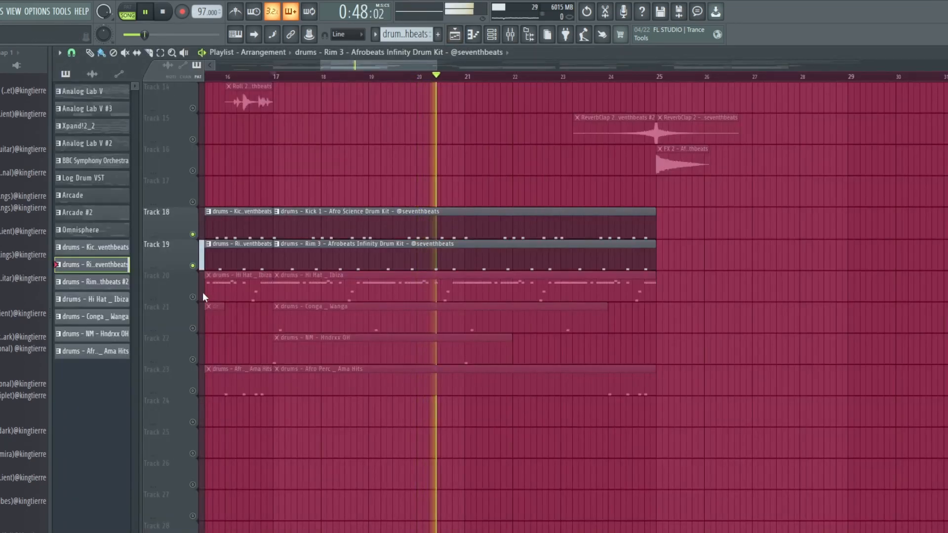
- Unmute the Hi Hat _ Ibiza track and examine its notes in the piano roll during song playback from bar 17
key("space")
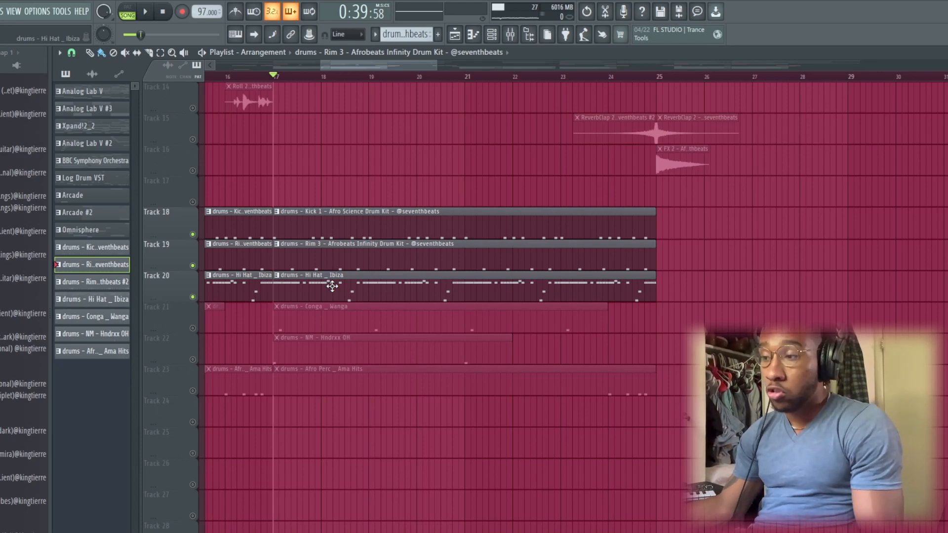
key("space")
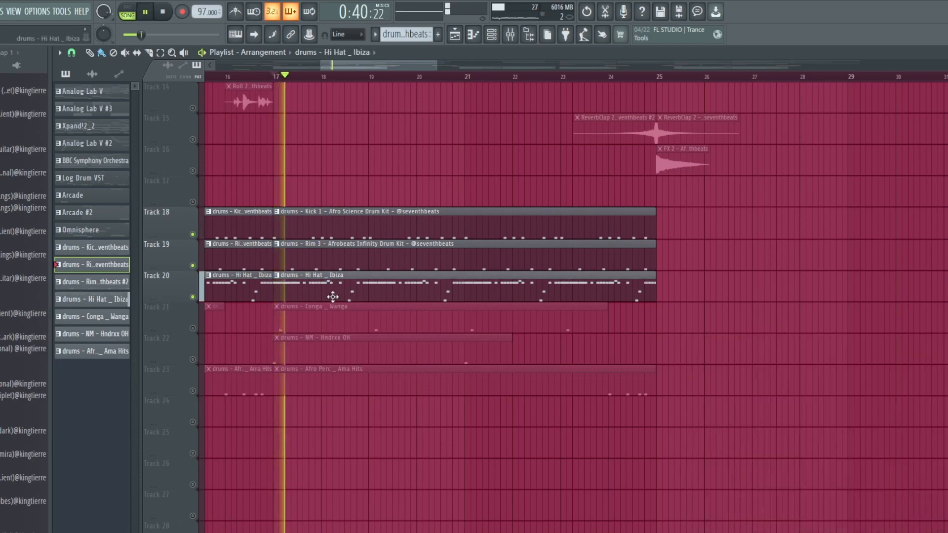
double_click(333, 296)
left_click_drag(394, 62, 318, 65)
scroll(298, 184, "up", 1)
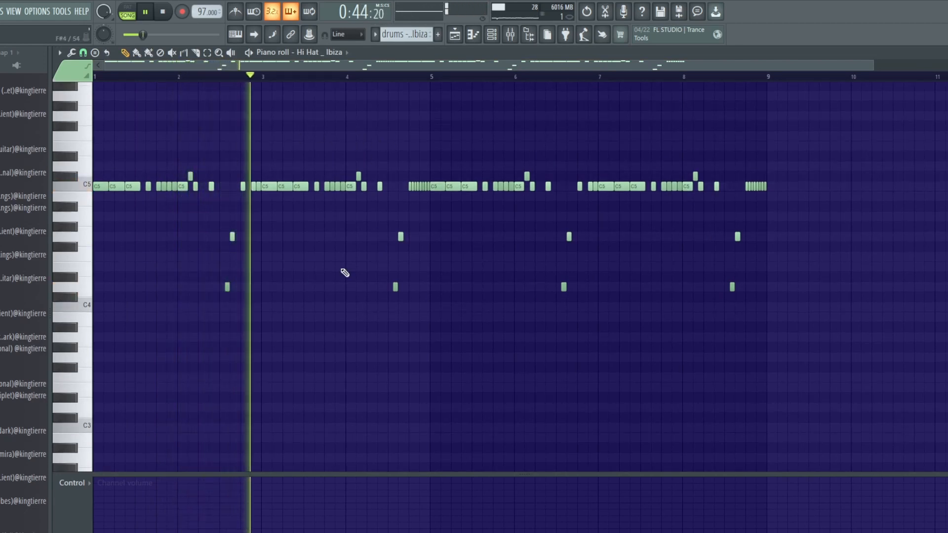
scroll(498, 112, "up", 1)
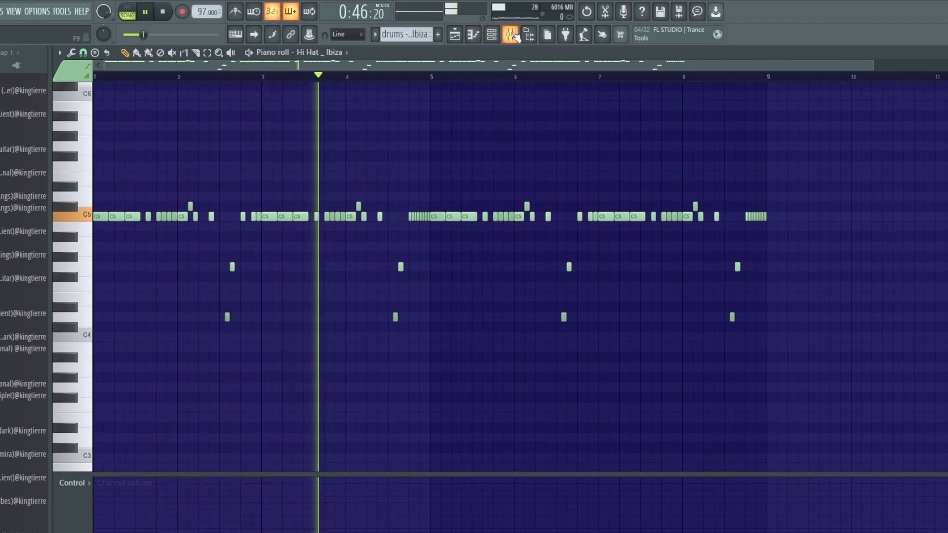
- Examine the Fruity delay 2 and Fruity Reeverb 2 settings on the Hi Hat _ Ibiza mixer track and return to the playlist
left_click(511, 34)
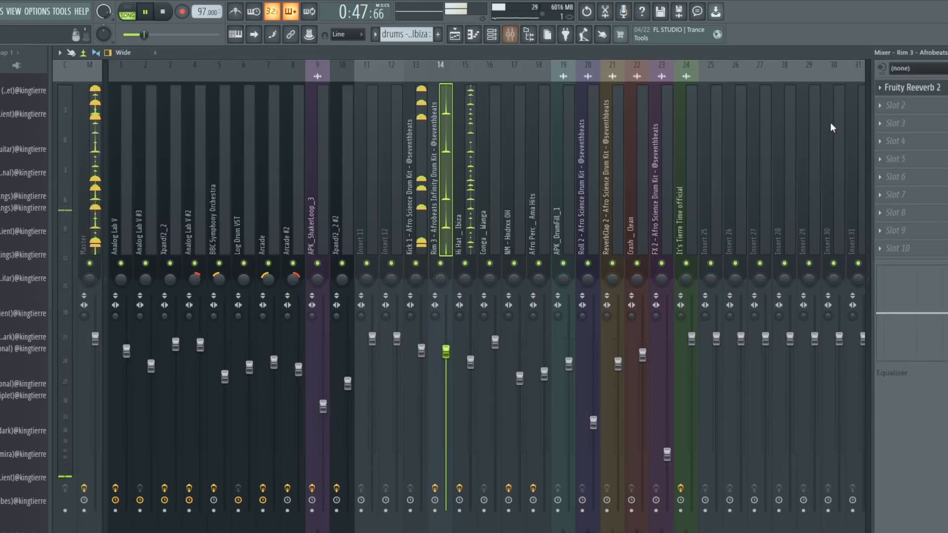
left_click(908, 88)
left_click(467, 139)
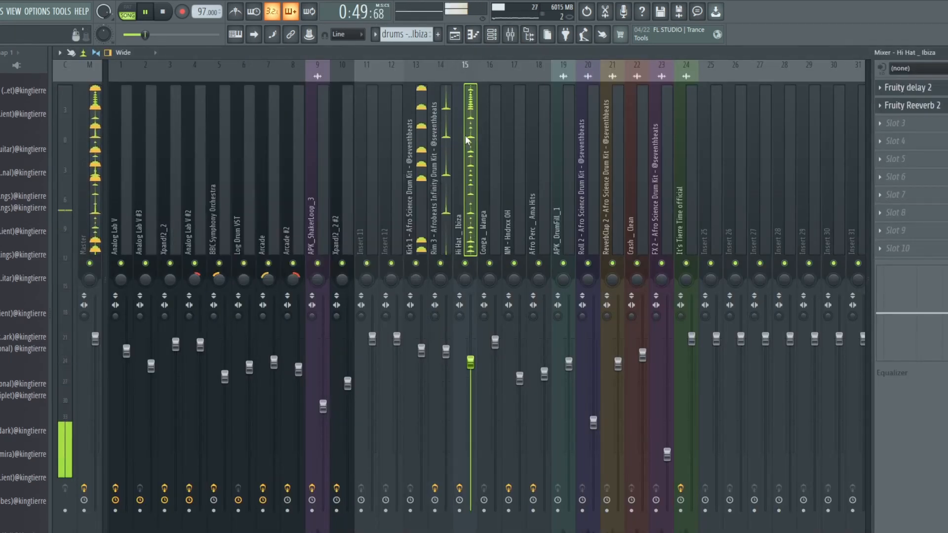
left_click(907, 88)
left_click_drag(227, 119, 429, 185)
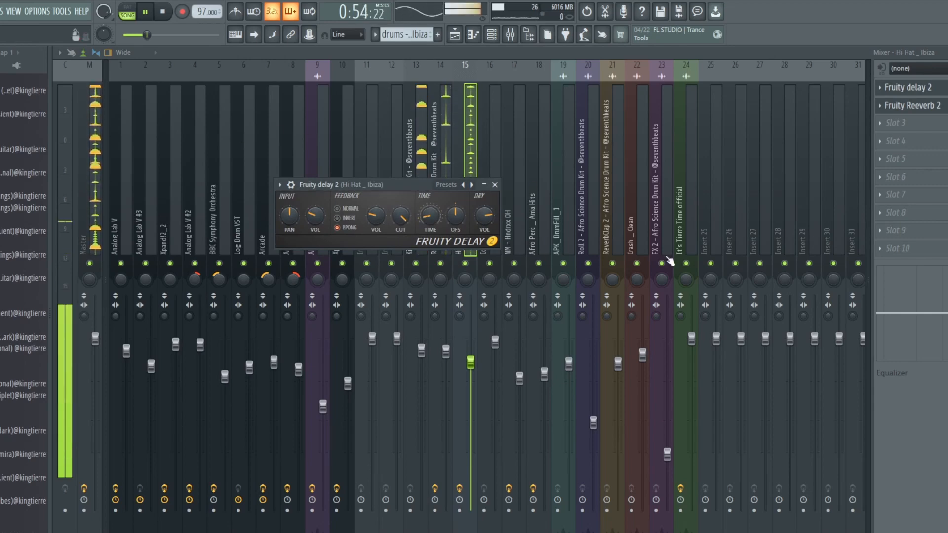
left_click(920, 105)
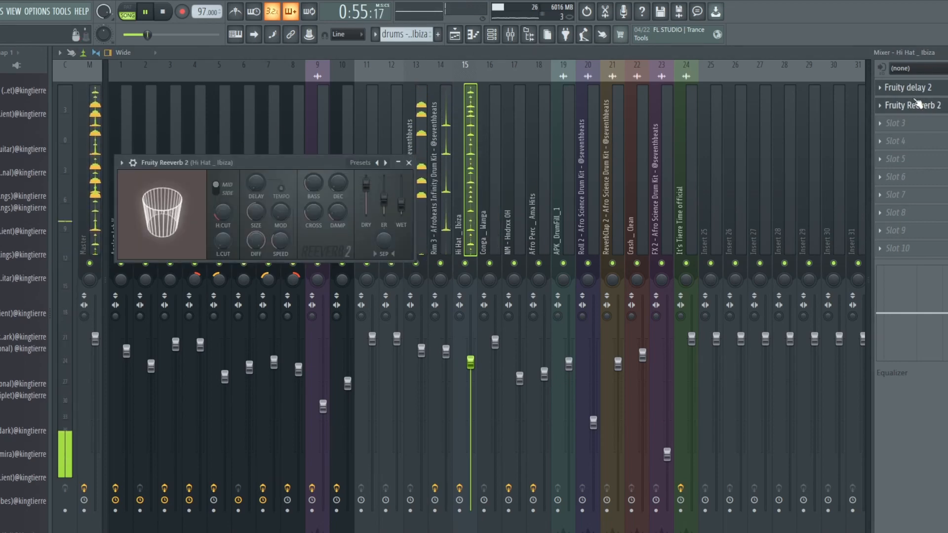
left_click(454, 34)
key("space")
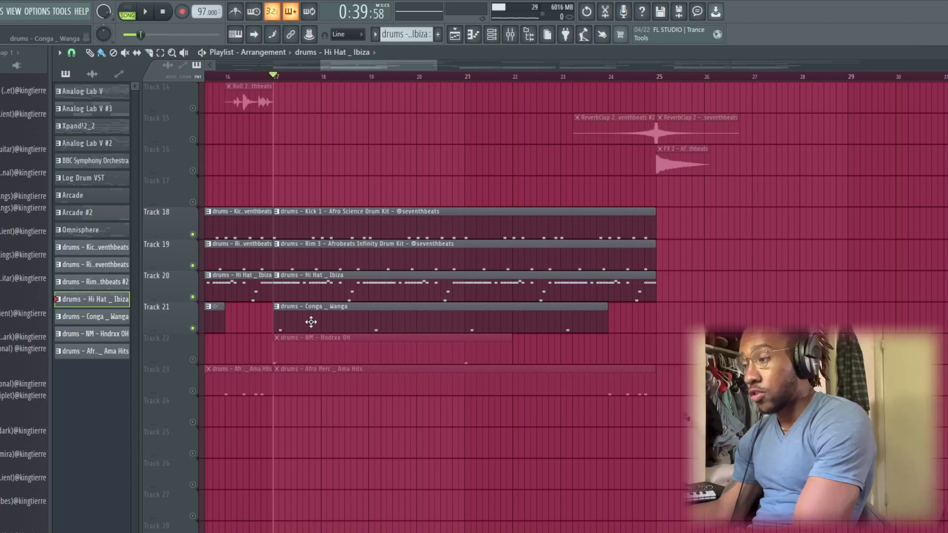
- Unmute the NM - Hndrxx OH and Afro Perc _ Ama Hits tracks and play them with the other drums
key("space")
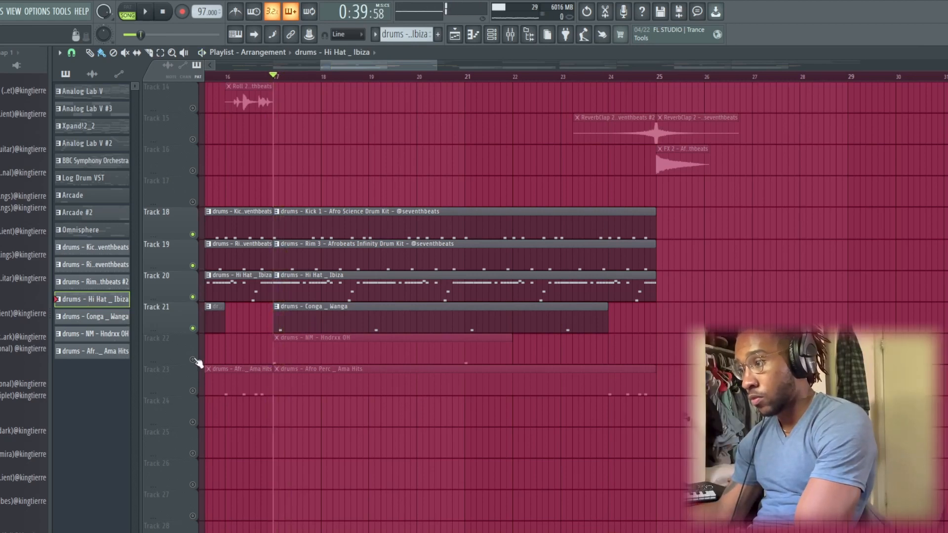
left_click(193, 359)
key("space")
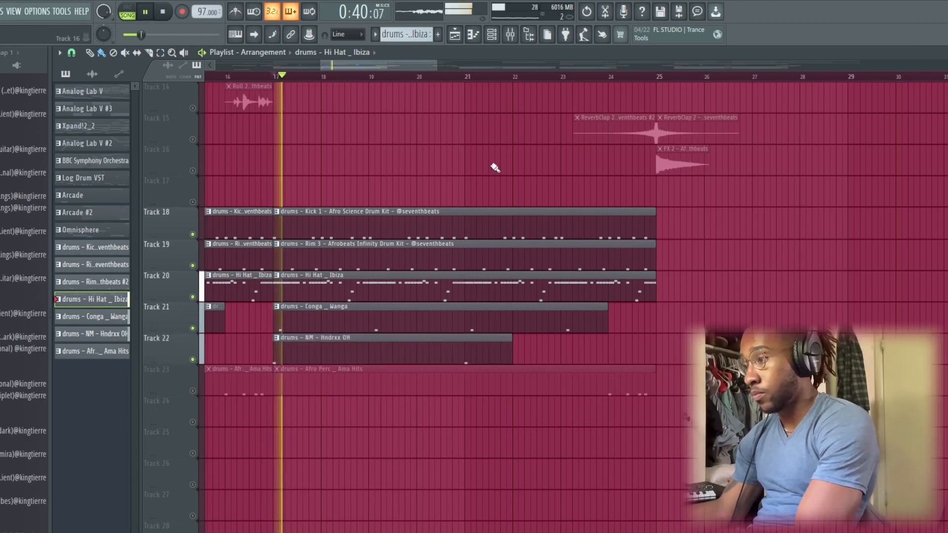
left_click(193, 391)
key("space")
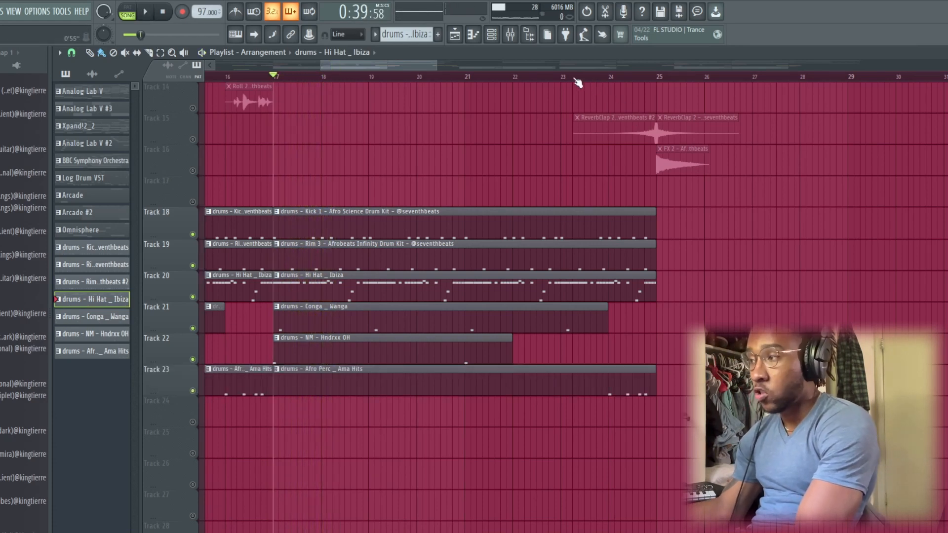
scroll(632, 114, "up", 1)
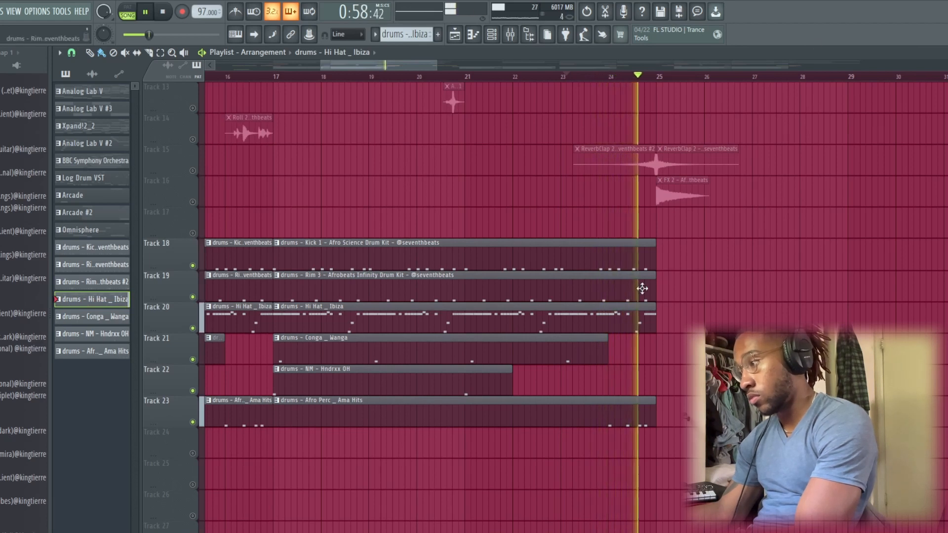
key("space")
- Unmute the Crash _ Clean, APK_DrumFill_1 and Roll 2 audio tracks and play them with the drums
scroll(423, 214, "up", 4)
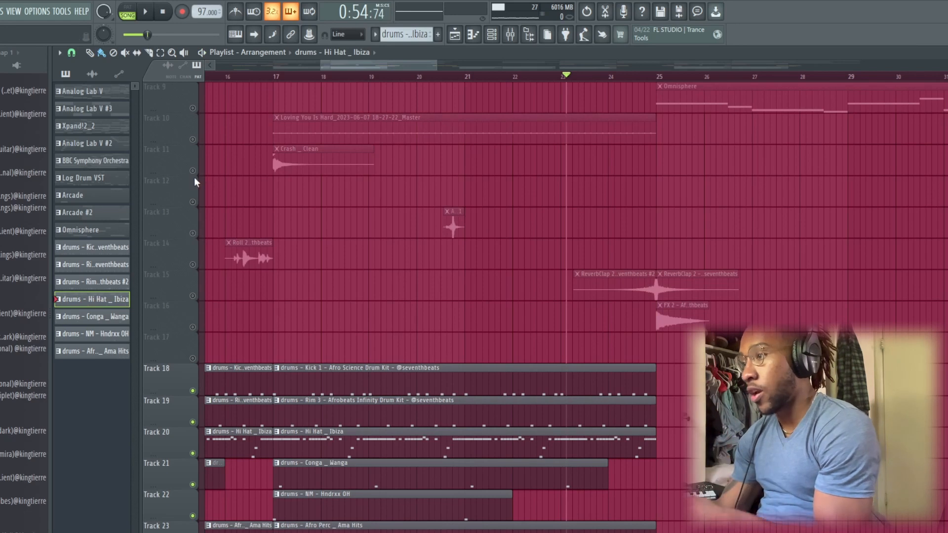
key("space")
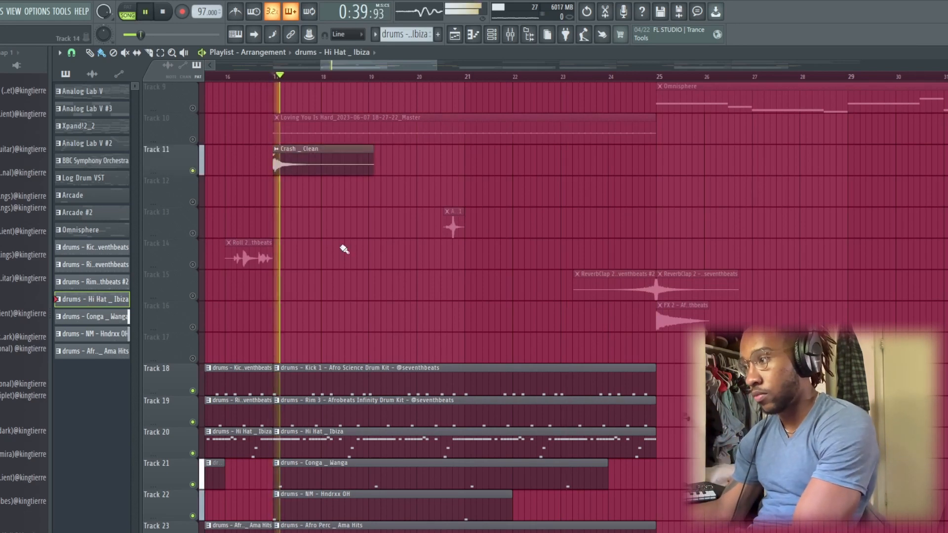
left_click(193, 233)
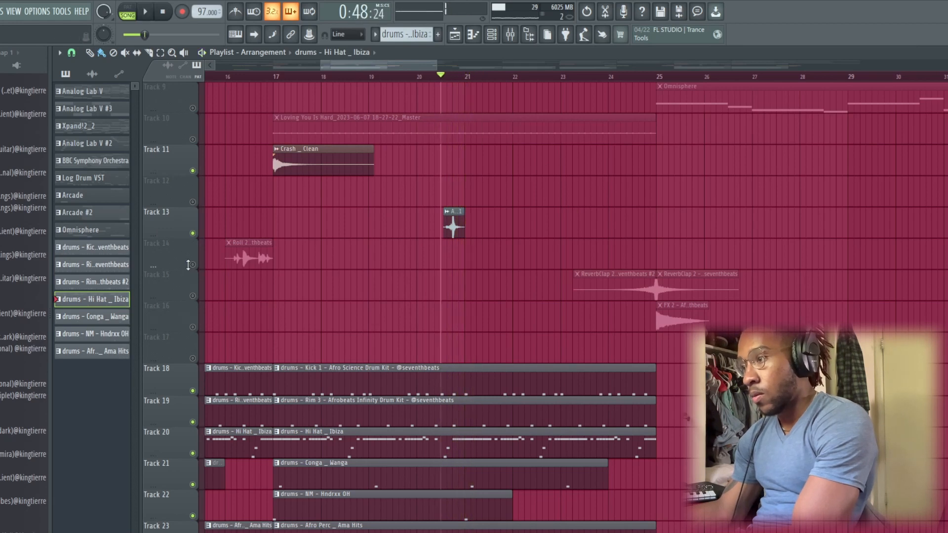
left_click(256, 267)
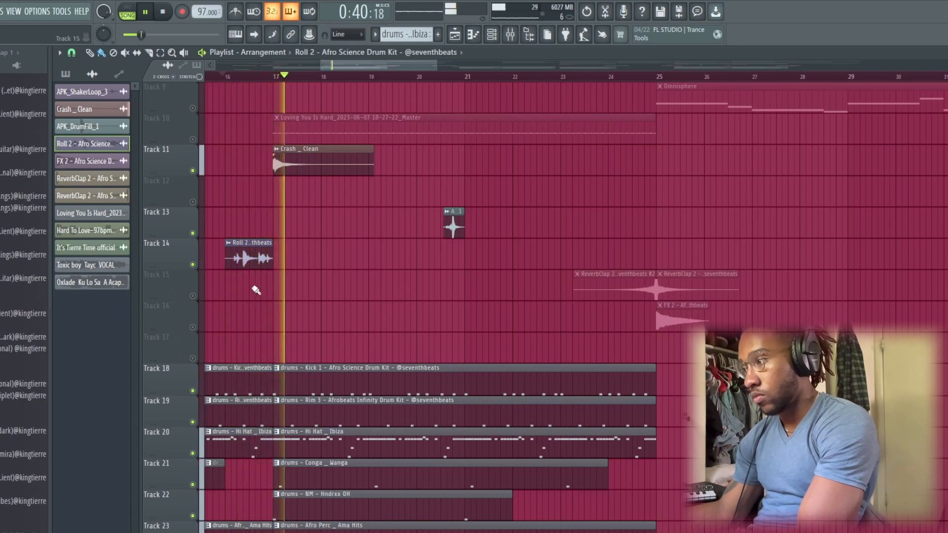
- Unmute the ReverbClap 2 track and inspect the sample settings of its second clip
left_click(193, 296)
key("space")
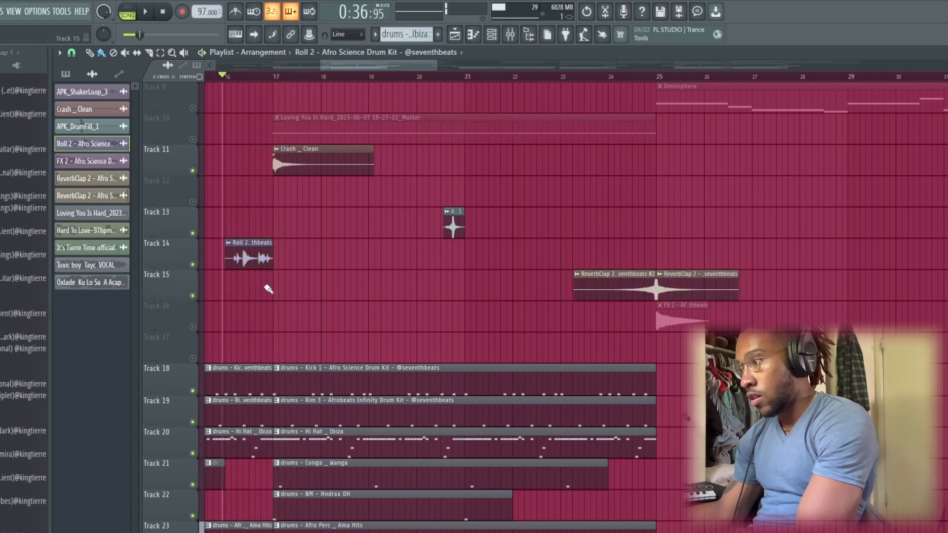
double_click(691, 298)
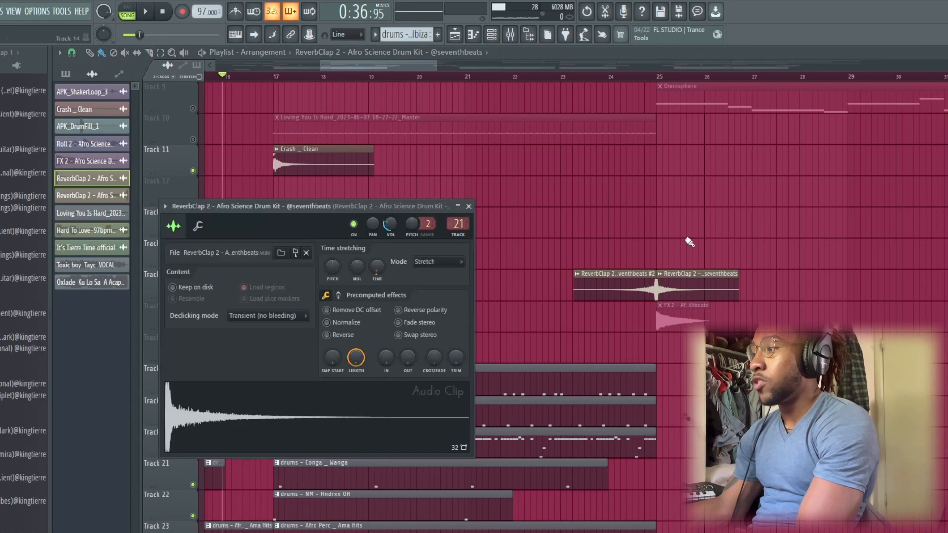
- Play the ReverbClap 2 transition into bar 25, starting from around bar 24
left_click(659, 78)
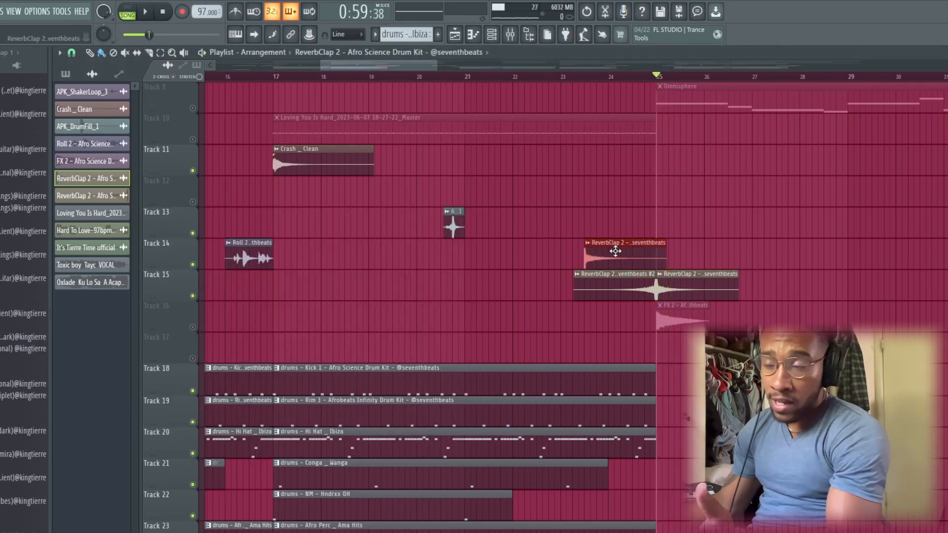
left_click(611, 78)
key("space")
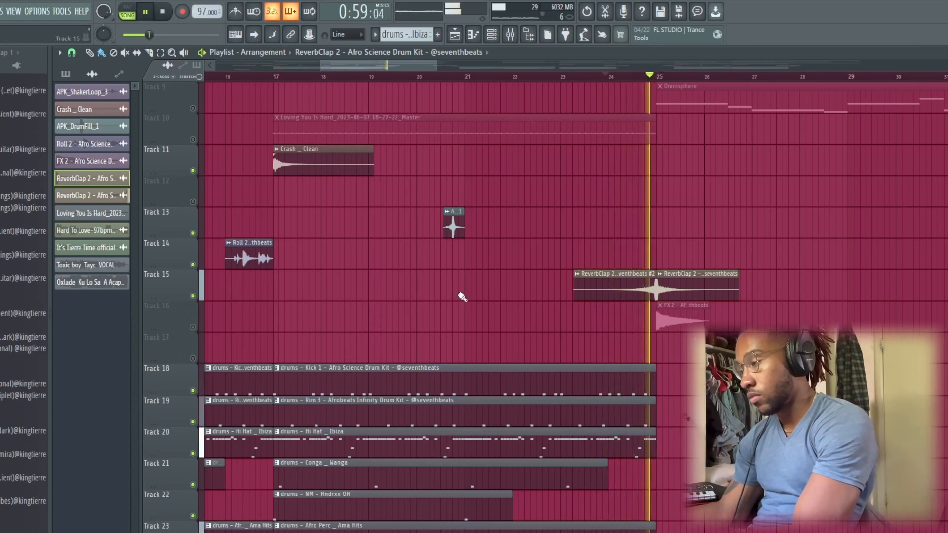
- Unmute the FX 2 track and solo it to hear its clip at bar 25
left_click(193, 327)
key("space")
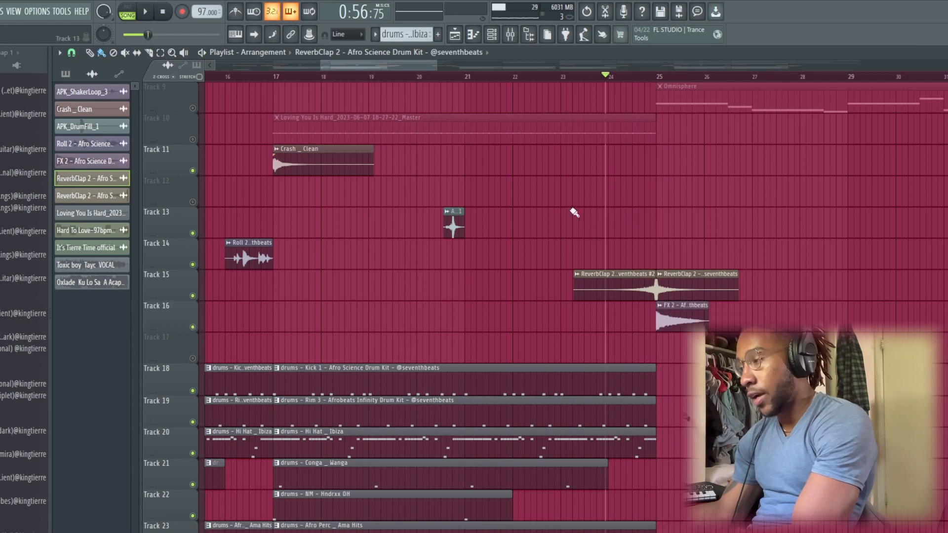
right_click(192, 327)
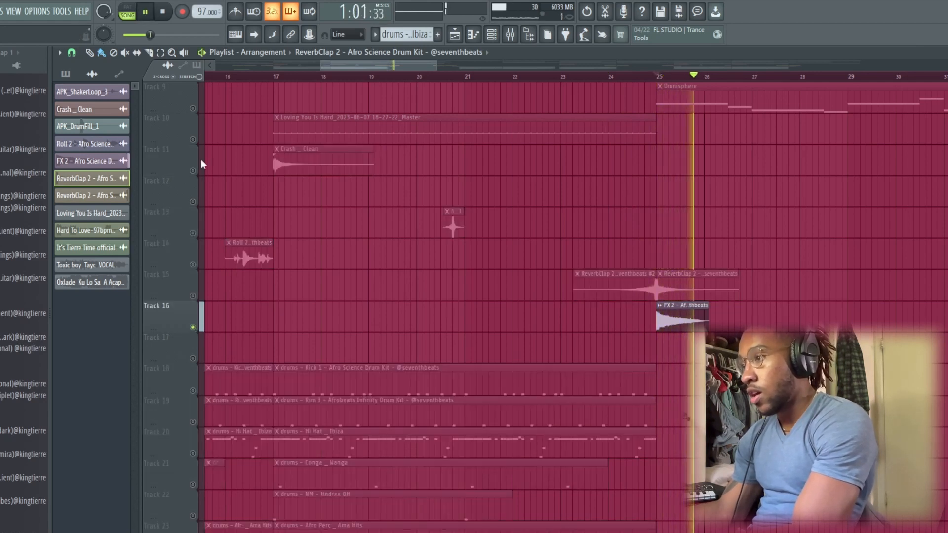
key("space")
- Solo the Loving You Is Hard master audio on track 10 and unmute the drum tracks 18 to 23
right_click(193, 139)
left_click(193, 390)
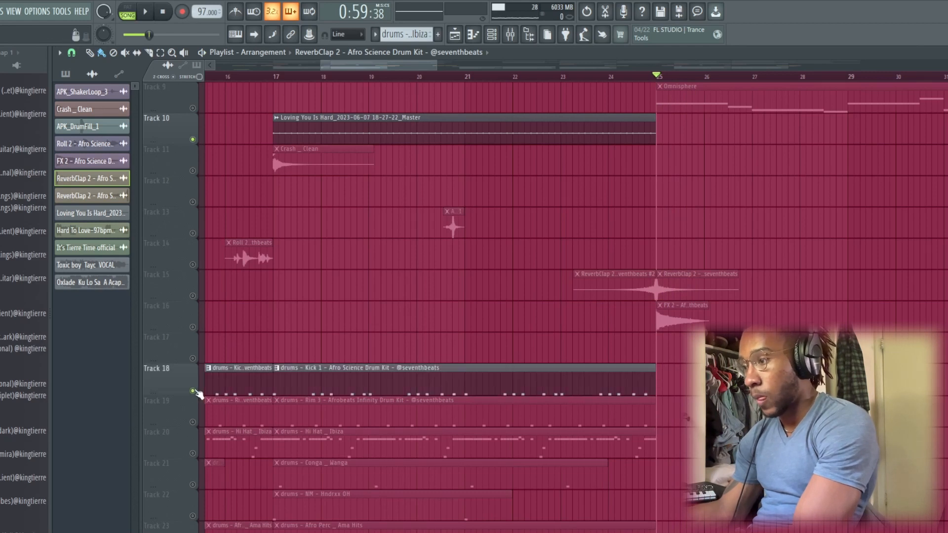
left_click(193, 422)
left_click(193, 453)
left_click(193, 484)
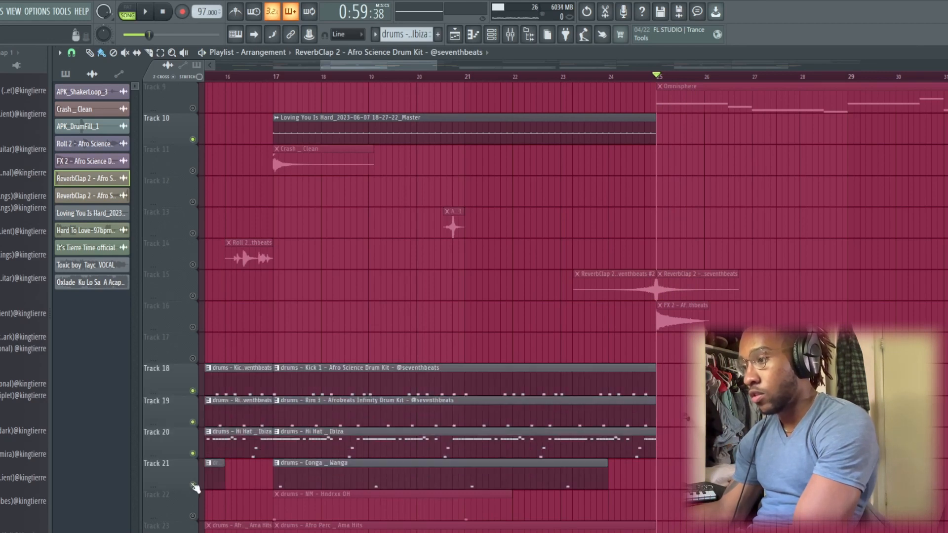
left_click(192, 515)
scroll(214, 503, "down", 2)
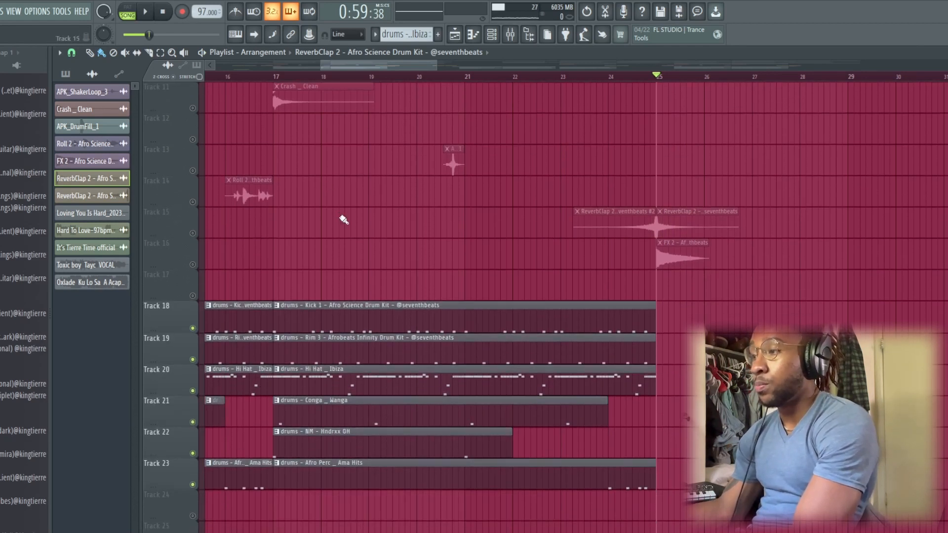
- Play the song from bar 17 and unmute the remaining crash, drum fill, roll, ReverbClap 2 and FX 2 tracks
scroll(342, 216, "up", 2)
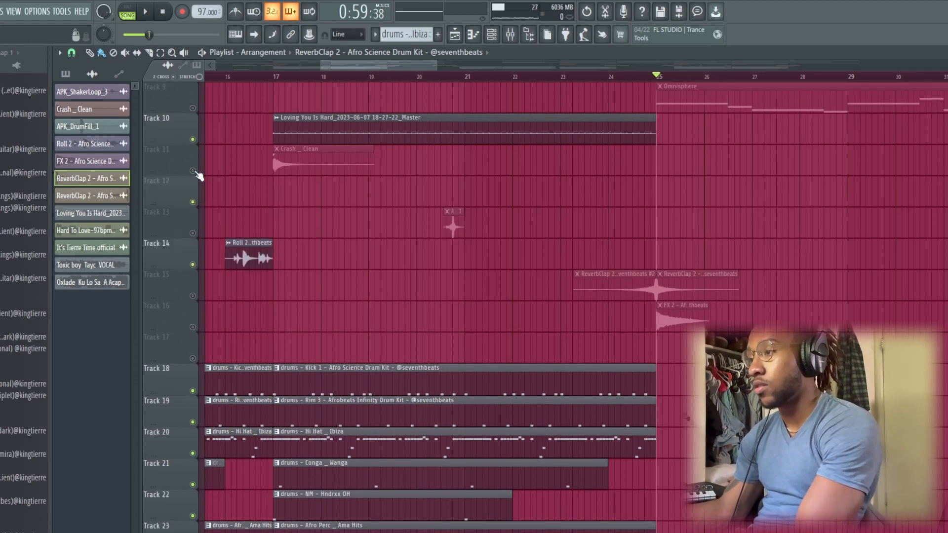
left_click(276, 88)
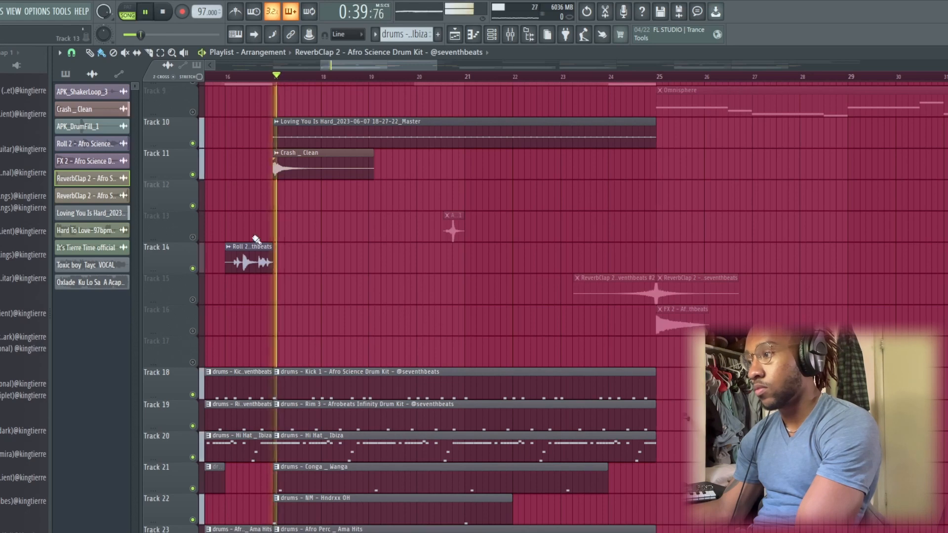
left_click(192, 237)
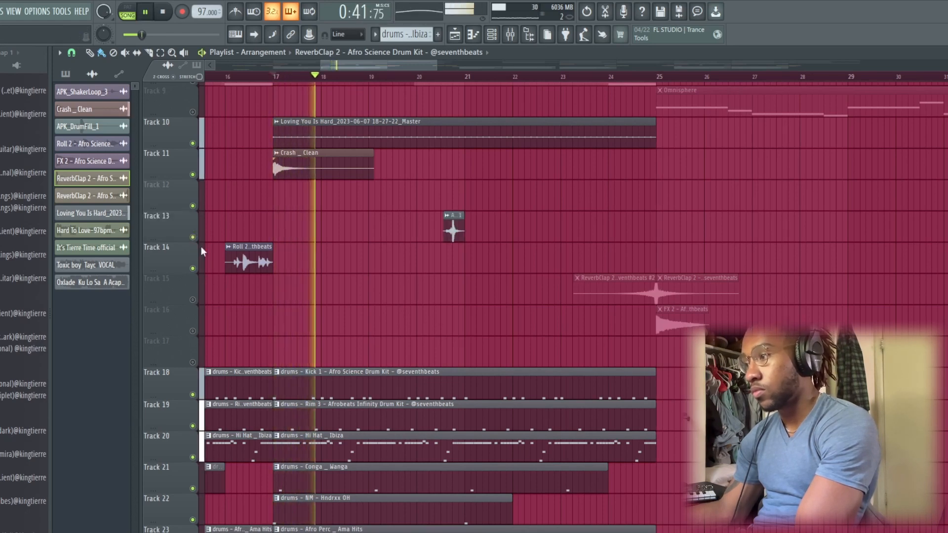
left_click(192, 299)
left_click(193, 331)
- Check the Hi Hat _ Ibiza track in the mixer during playback and return to the playlist
left_click(510, 35)
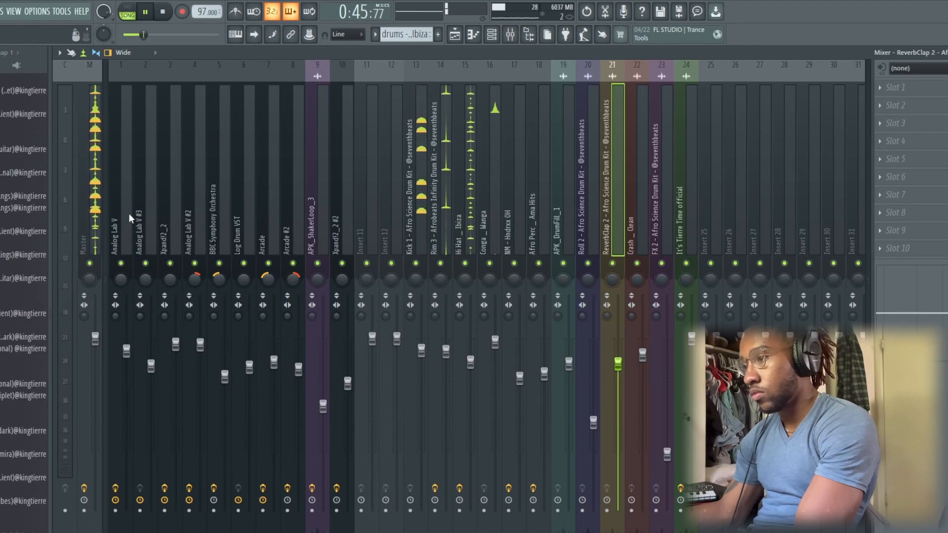
left_click(465, 247)
left_click(455, 35)
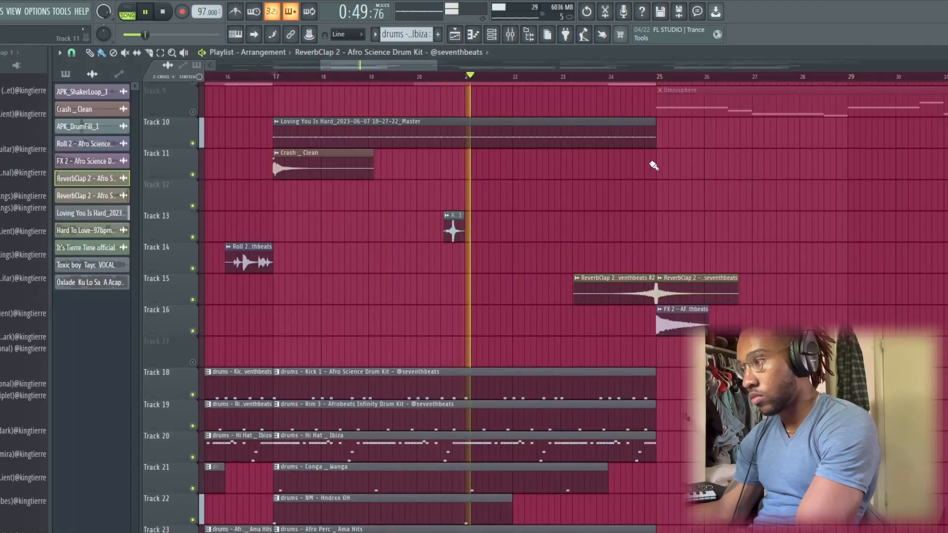
- Examine how the instrument, effect and drum clips are arranged from bar 17 to about bar 73 during full playback
left_click(541, 132)
scroll(594, 143, "down", 3)
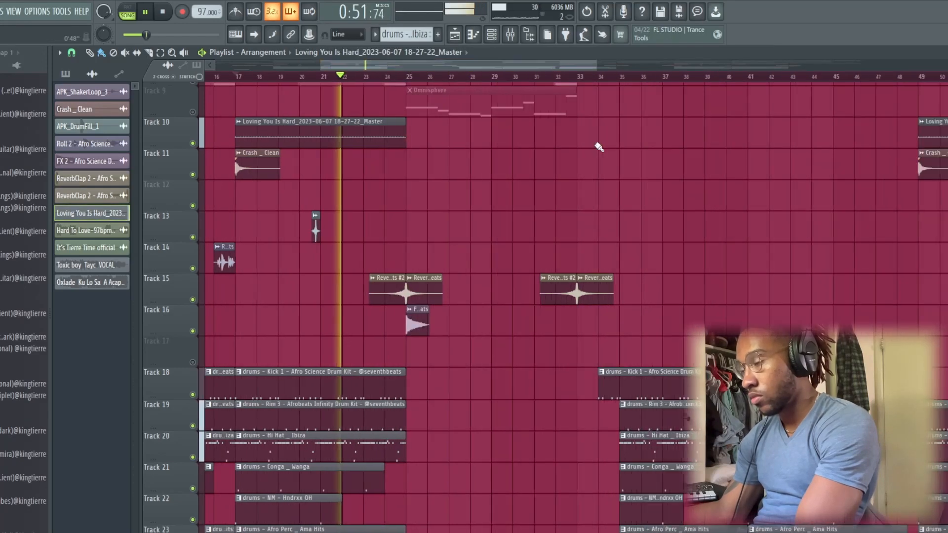
scroll(594, 143, "down", 2)
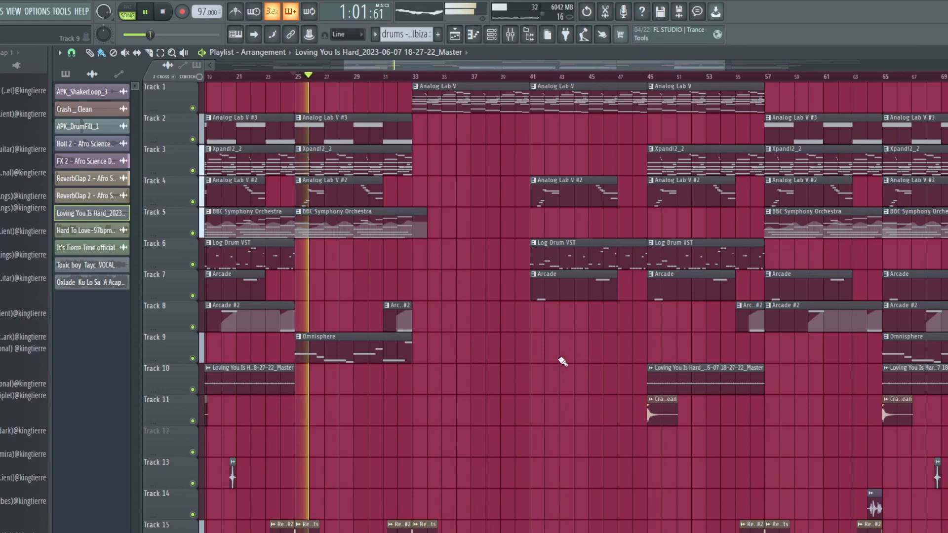
scroll(578, 361, "down", 6)
left_click_drag(511, 64, 510, 114)
scroll(536, 251, "up", 3)
scroll(539, 254, "up", 3)
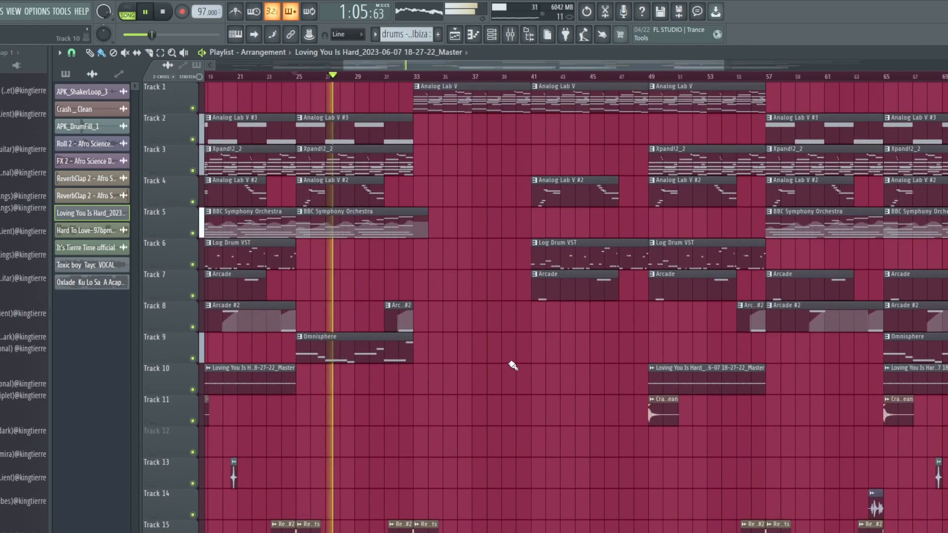
scroll(511, 365, "down", 2)
scroll(502, 289, "up", 2)
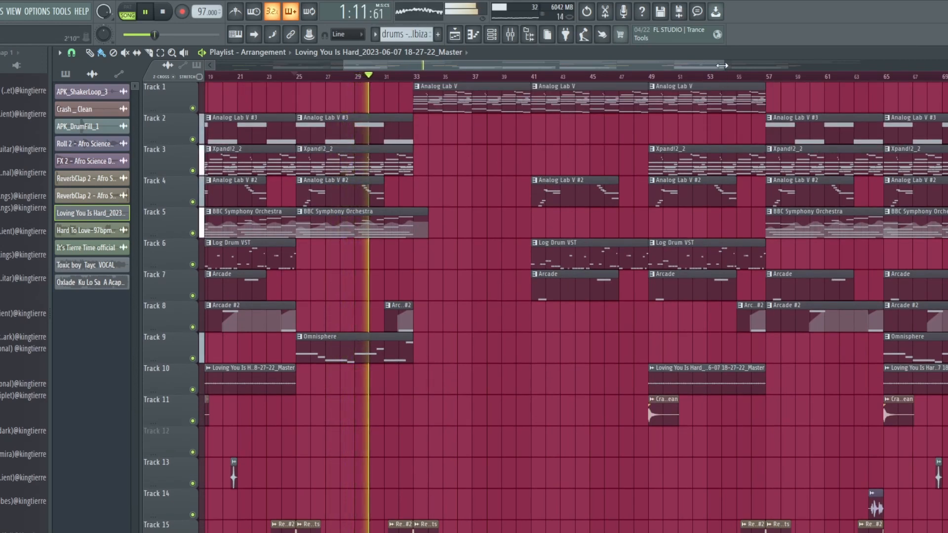
left_click_drag(722, 65, 729, 63)
scroll(472, 364, "down", 5)
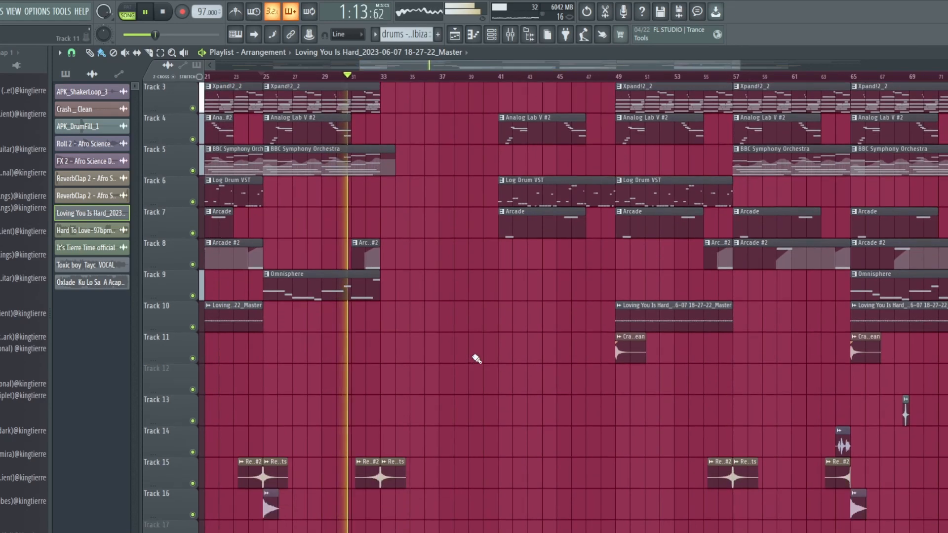
scroll(582, 366, "down", 6)
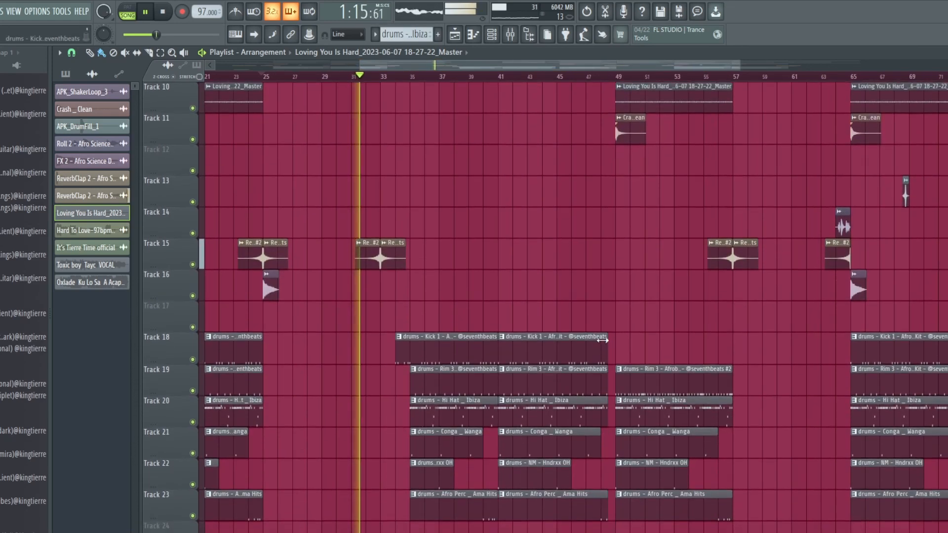
scroll(621, 305, "up", 4)
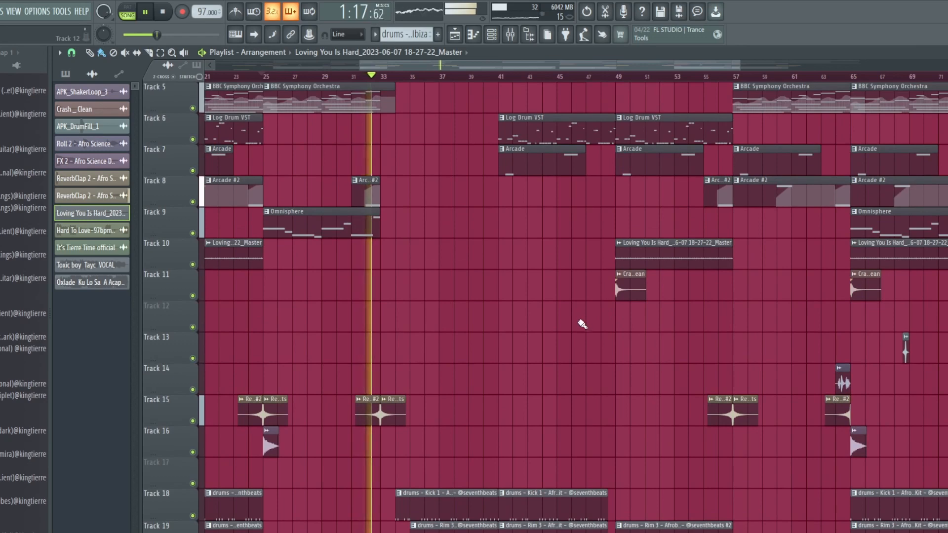
scroll(590, 326, "up", 4)
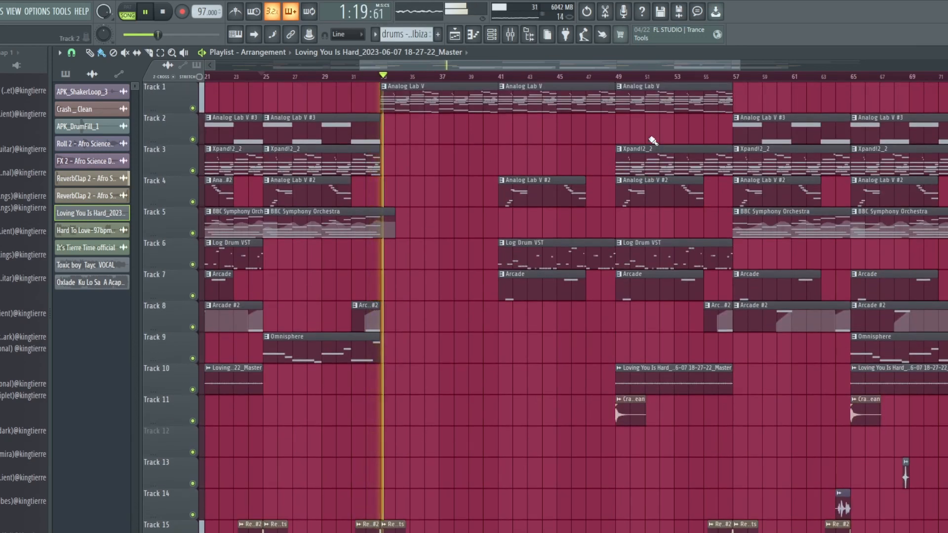
scroll(461, 405, "down", 2)
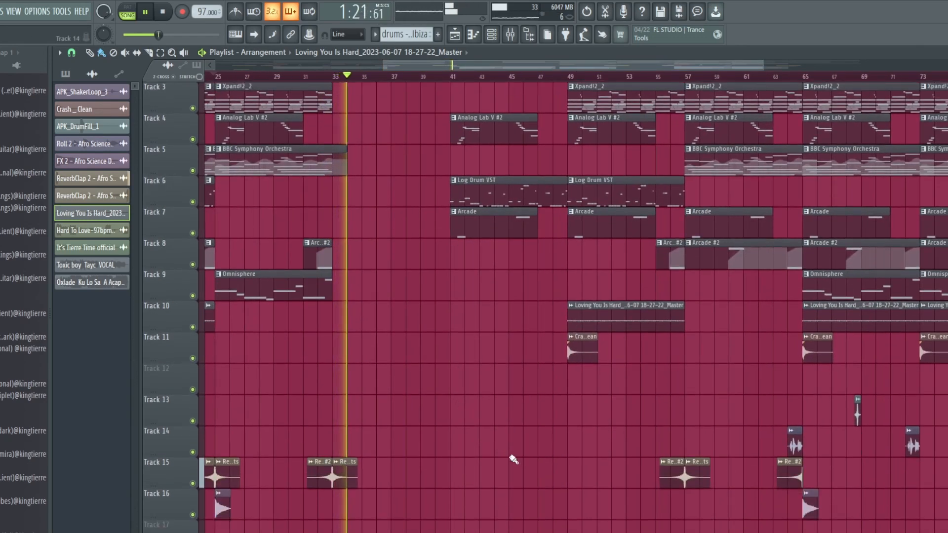